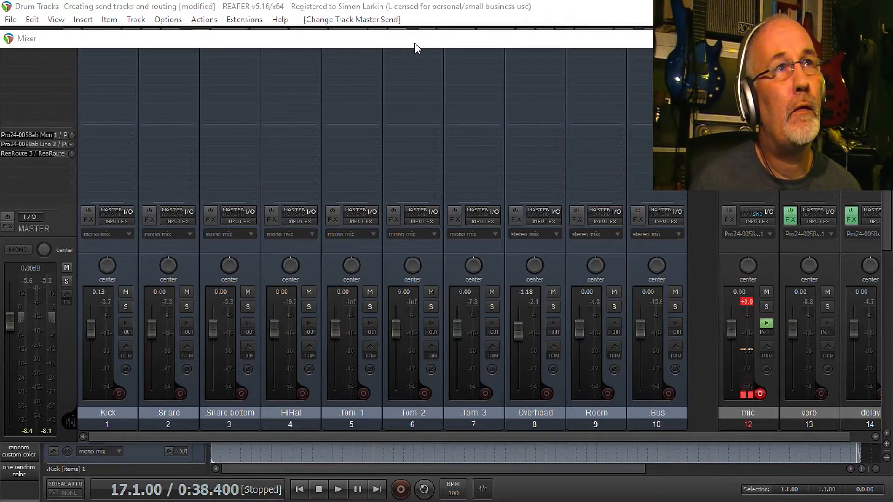
- Review the drum tracks from Kick to Bus in both the arrange view and the mixer
{"action": "key", "text": "ctrl+m"}
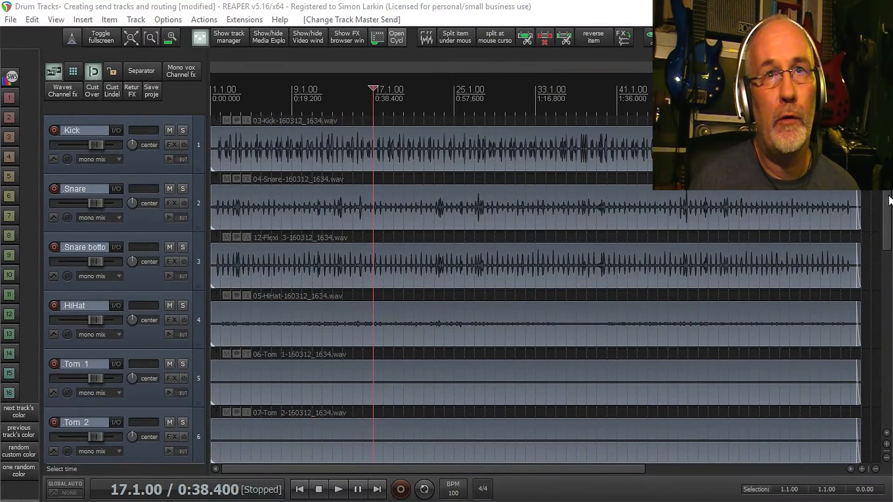
{"action": "mouse_move", "coordinate": [888, 201]}
{"action": "left_mouse_down"}
{"action": "mouse_move", "coordinate": [884, 356]}
{"action": "mouse_move", "coordinate": [886, 202]}
{"action": "left_mouse_up"}
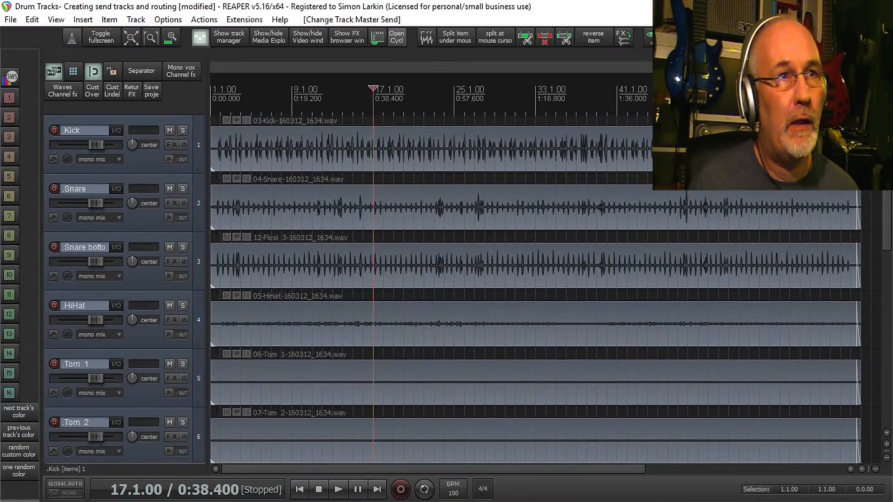
{"action": "key", "text": "ctrl+m"}
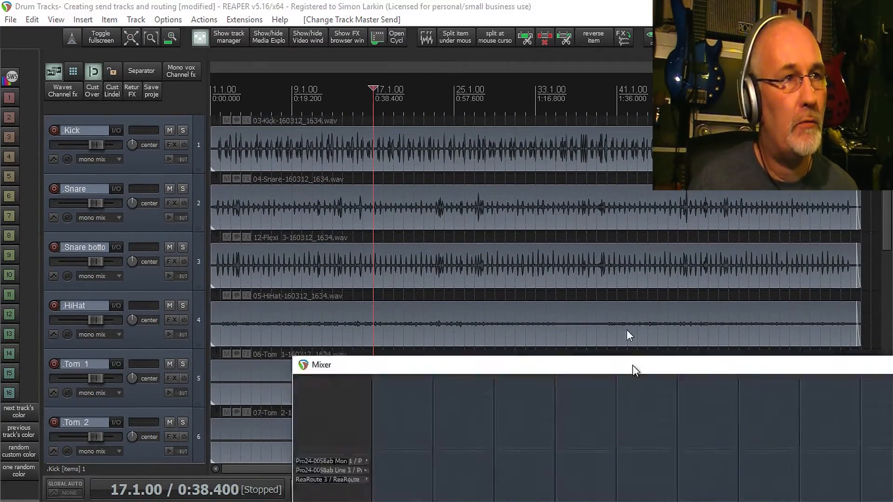
{"action": "left_click_drag", "start_coordinate": [633, 367], "coordinate": [341, 52]}
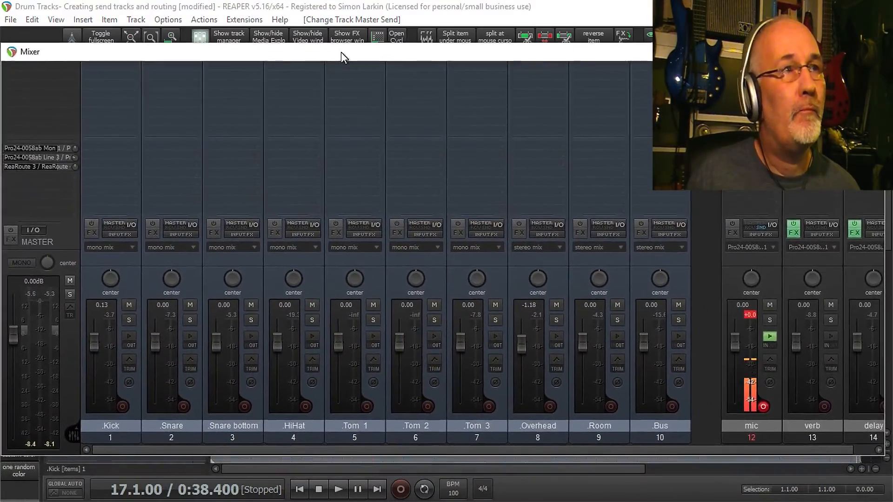
{"action": "left_click", "coordinate": [136, 400]}
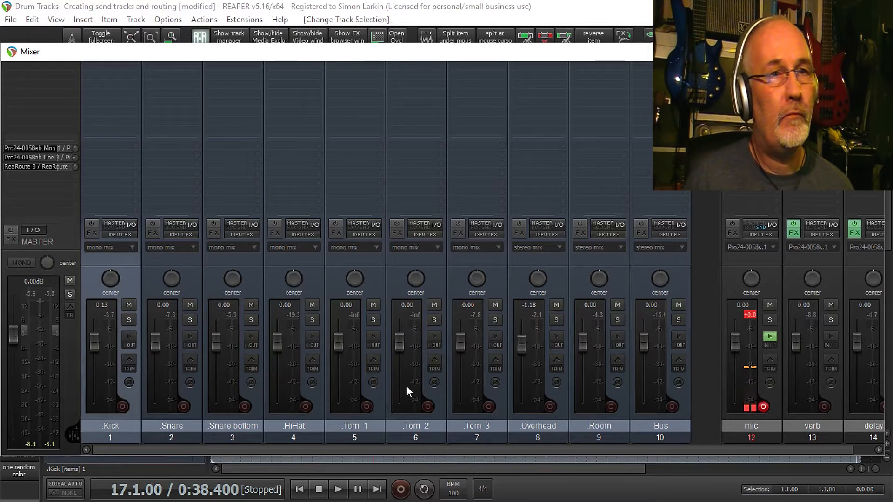
{"action": "left_click", "coordinate": [685, 402]}
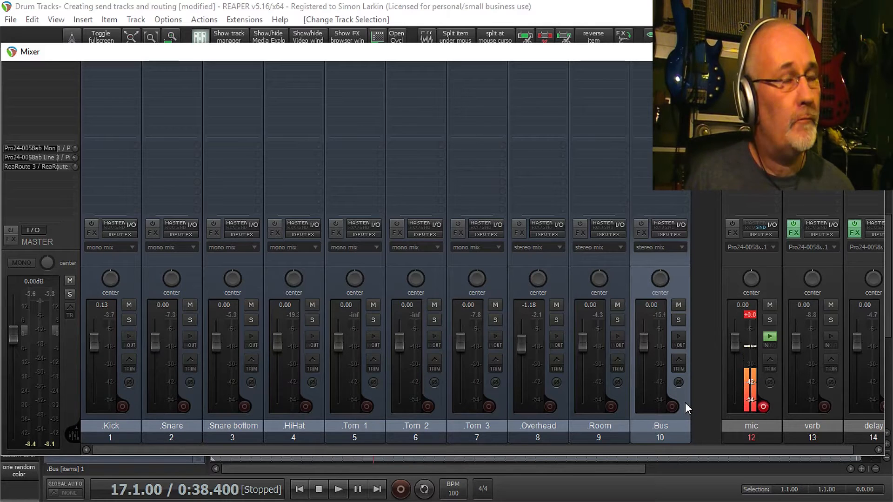
- Insert a new track ahead of the Kick track and name it "drum buss"
{"action": "left_click", "coordinate": [135, 401]}
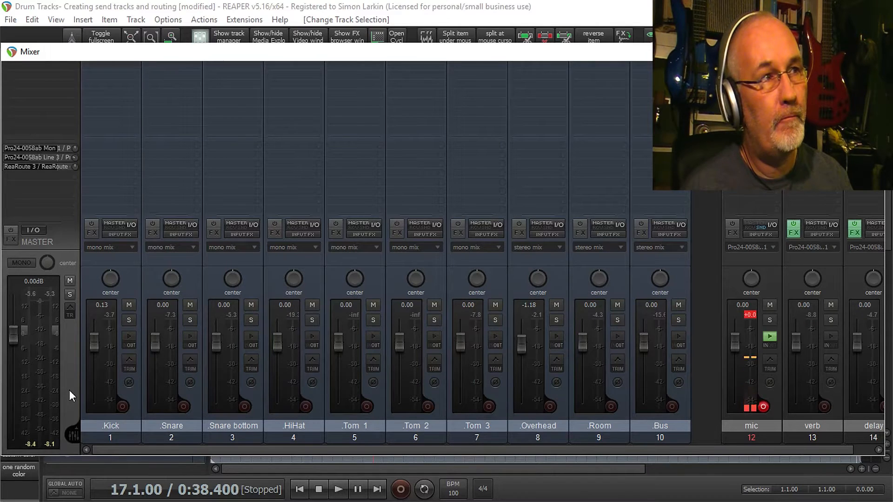
{"action": "key", "text": "ctrl+t"}
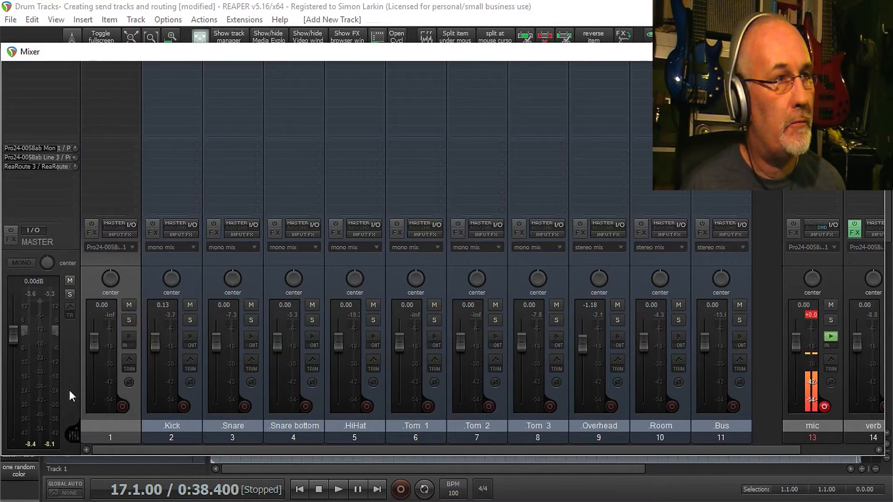
{"action": "double_click", "coordinate": [101, 426]}
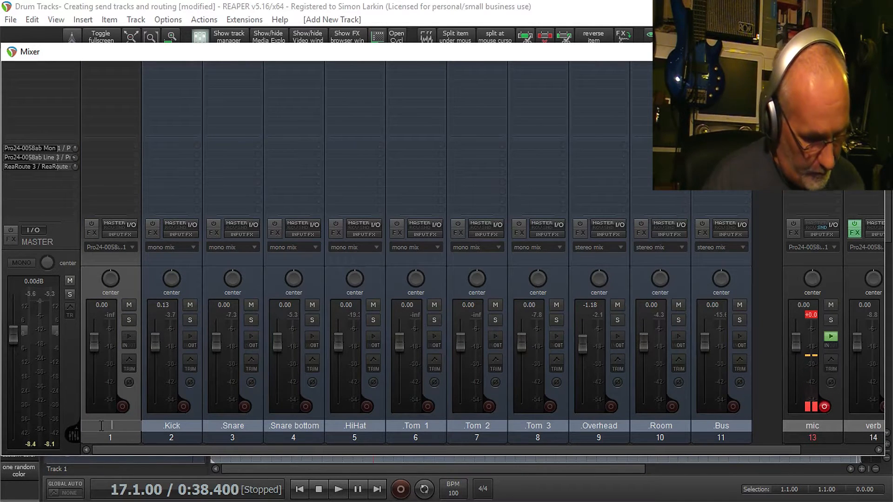
{"action": "type", "text": "drum"}
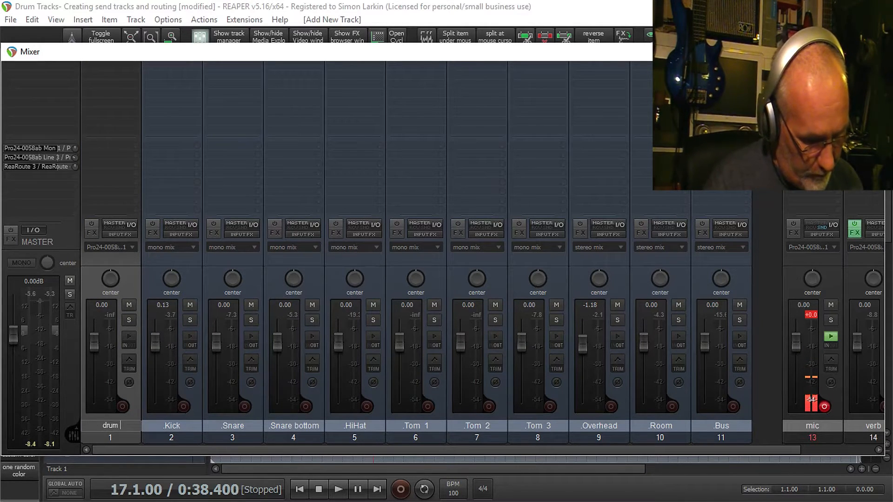
{"action": "type", "text": " buss"}
{"action": "key", "text": "Return"}
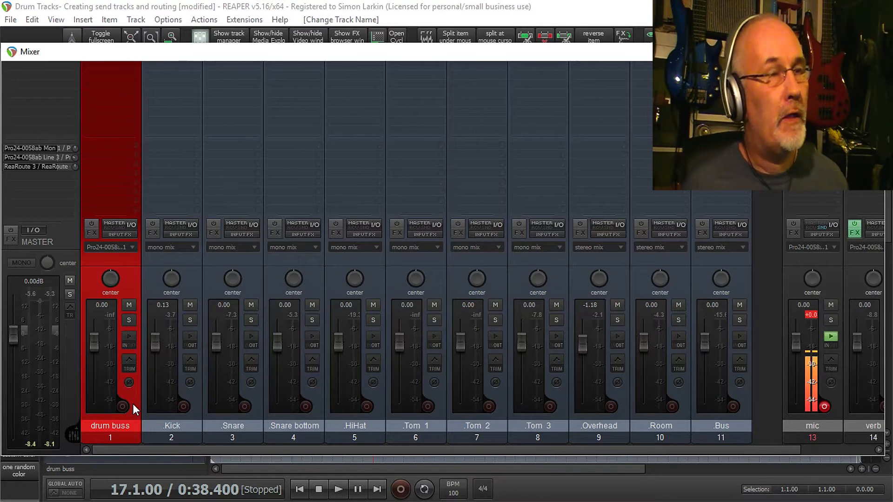
- Look through the SWS Auto Color/Icon rules that set track colors by name, and close them
{"action": "left_click", "coordinate": [234, 21]}
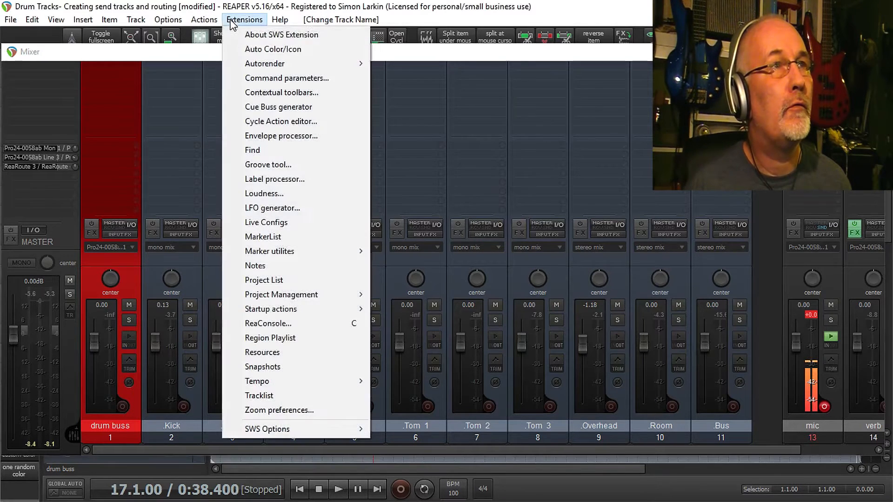
{"action": "left_click", "coordinate": [270, 49]}
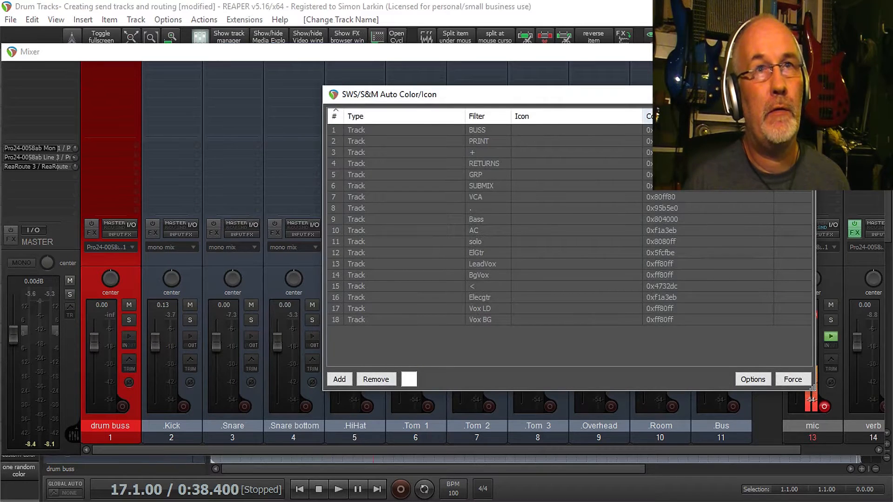
{"action": "left_click", "coordinate": [805, 94]}
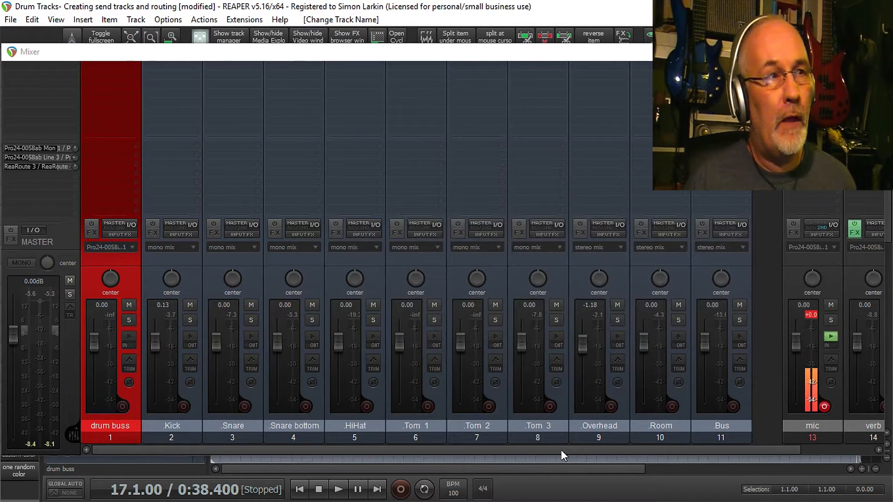
- Play the drums briefly from bar 17 to check the mixer meters, and look at the drum buss track in the arrange view
{"action": "key", "text": "space"}
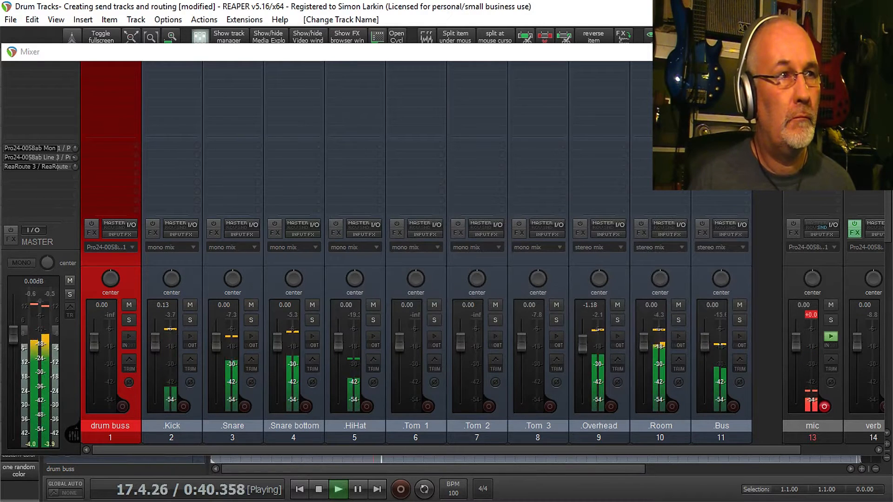
{"action": "key", "text": "space"}
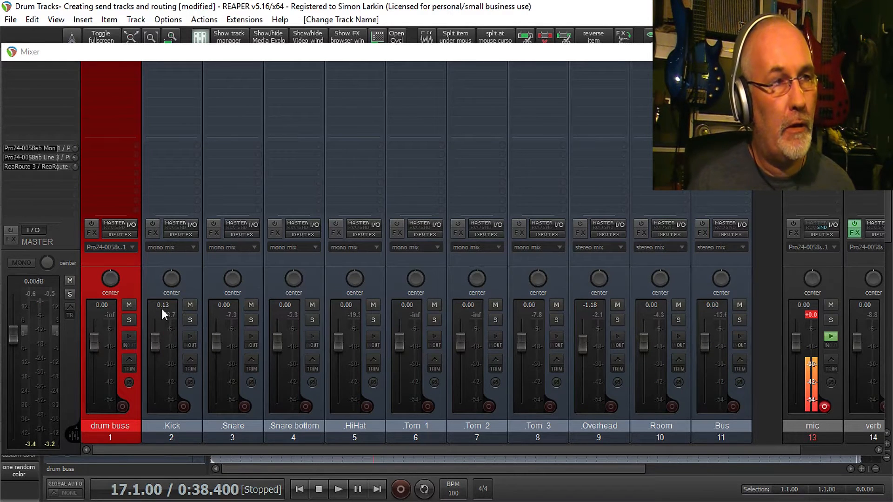
{"action": "left_click_drag", "start_coordinate": [453, 52], "coordinate": [452, 351]}
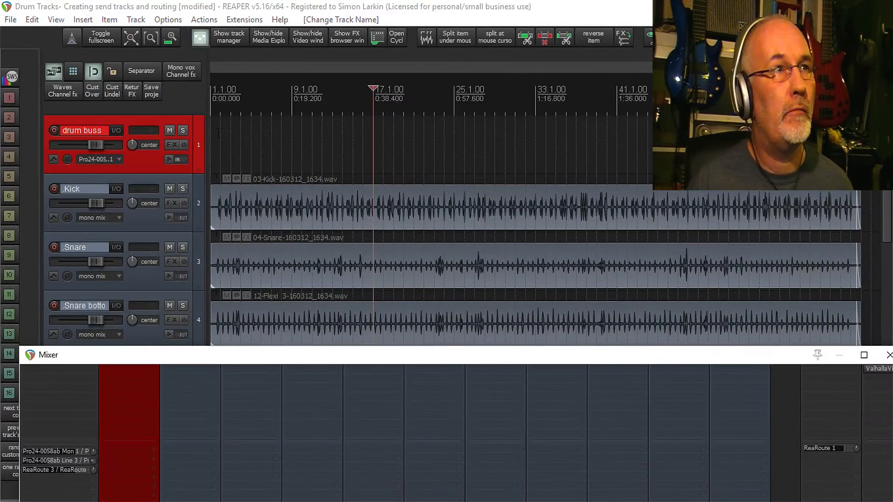
{"action": "left_click", "coordinate": [197, 150]}
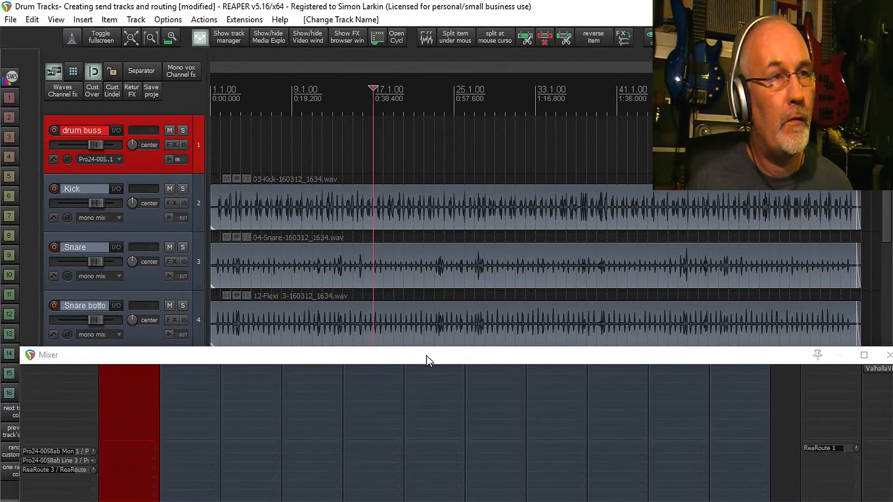
{"action": "left_click_drag", "start_coordinate": [426, 358], "coordinate": [411, 54]}
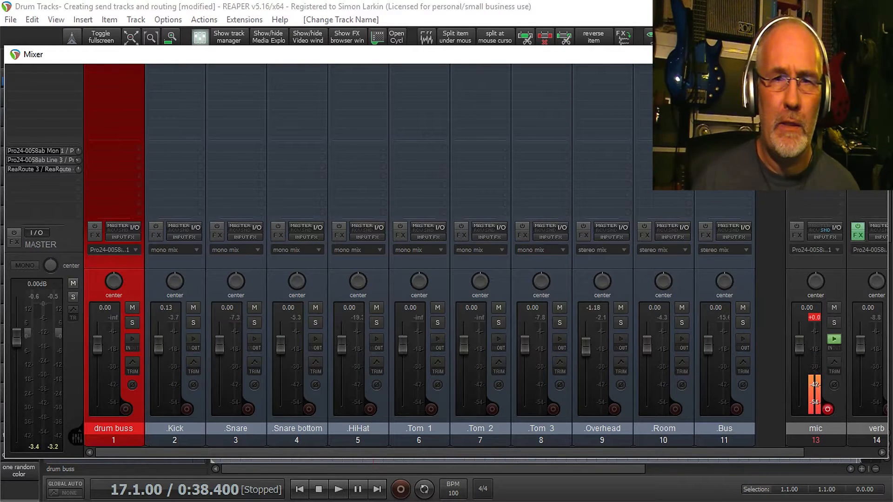
- Select the drum buss channel and then the Kick channel in the mixer
{"action": "left_click", "coordinate": [200, 403]}
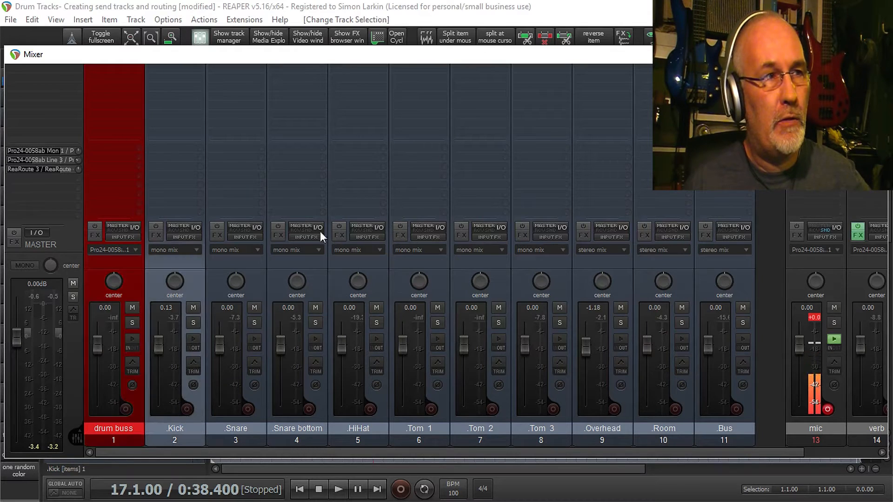
{"action": "left_click", "coordinate": [138, 405]}
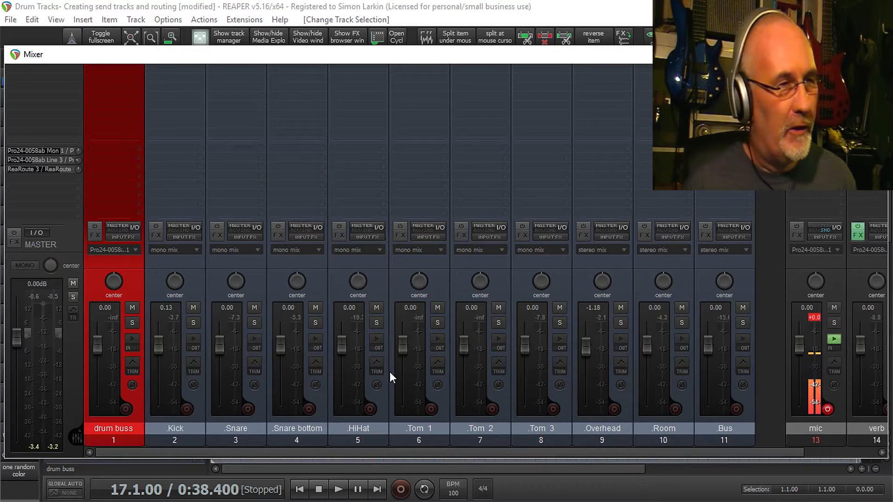
{"action": "left_click", "coordinate": [202, 398]}
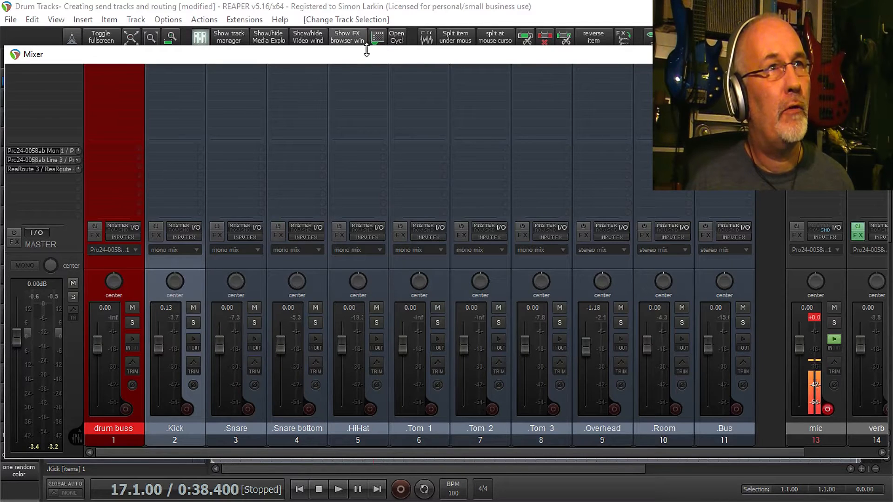
- Open the Routing Matrix, examine the track sources and their destinations, and close it
{"action": "left_click", "coordinate": [56, 19]}
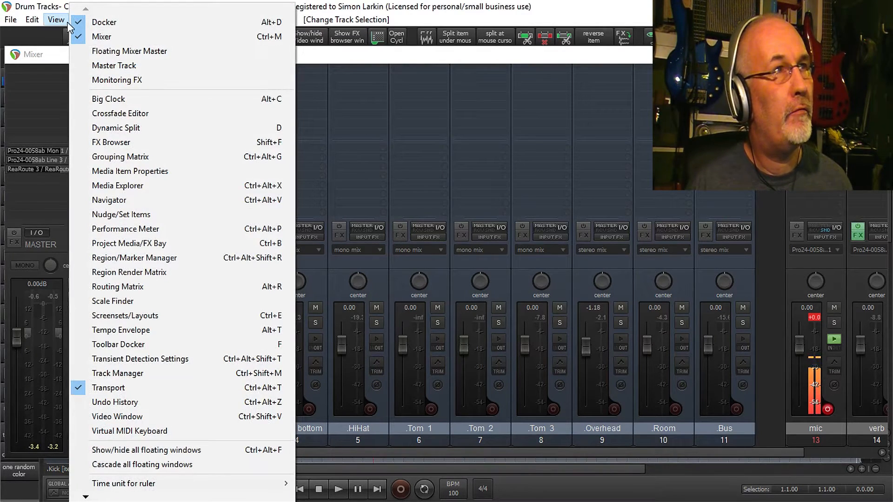
{"action": "left_click", "coordinate": [57, 22]}
{"action": "left_click", "coordinate": [56, 22]}
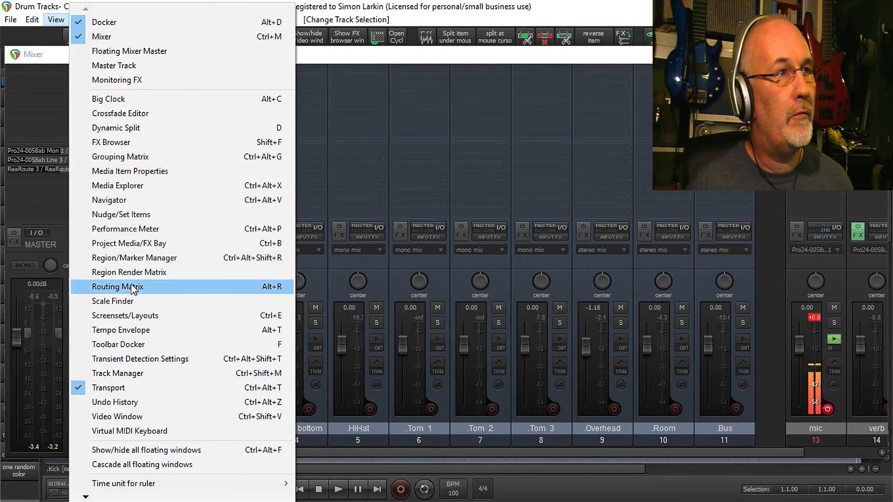
{"action": "left_click", "coordinate": [282, 292]}
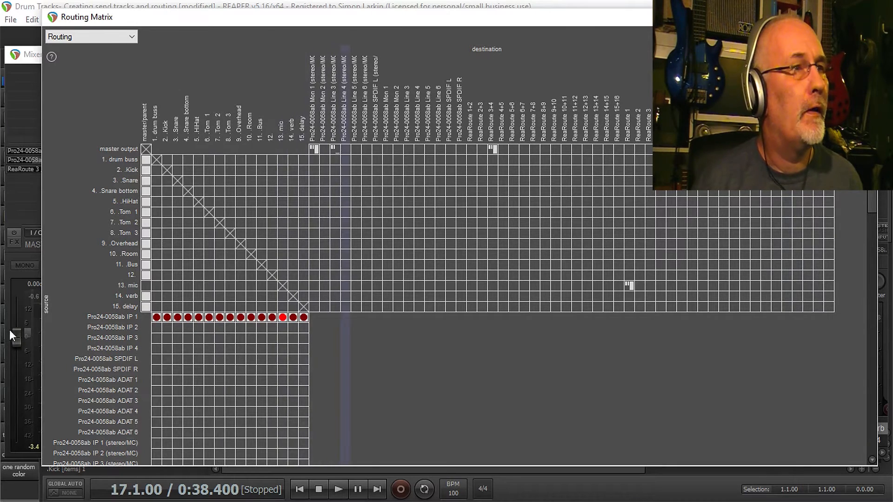
{"action": "scroll", "coordinate": [65, 298], "scroll_direction": "down", "scroll_amount": 5}
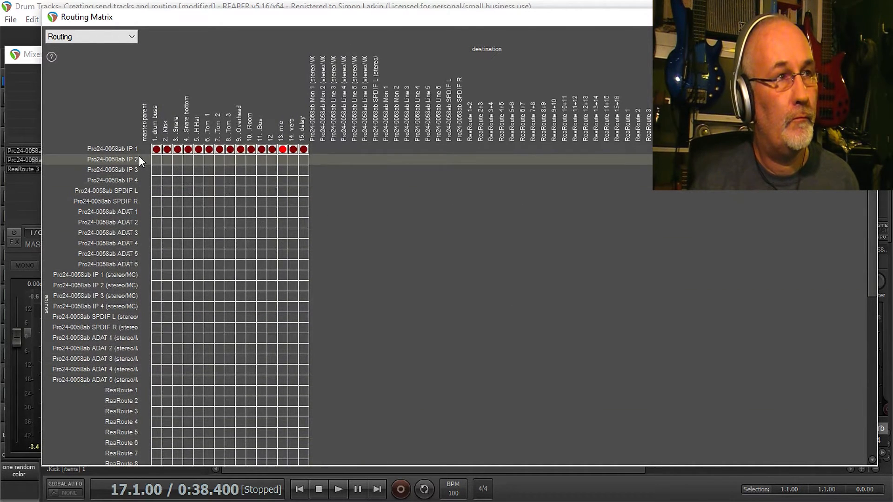
{"action": "scroll", "coordinate": [118, 221], "scroll_direction": "up", "scroll_amount": 5}
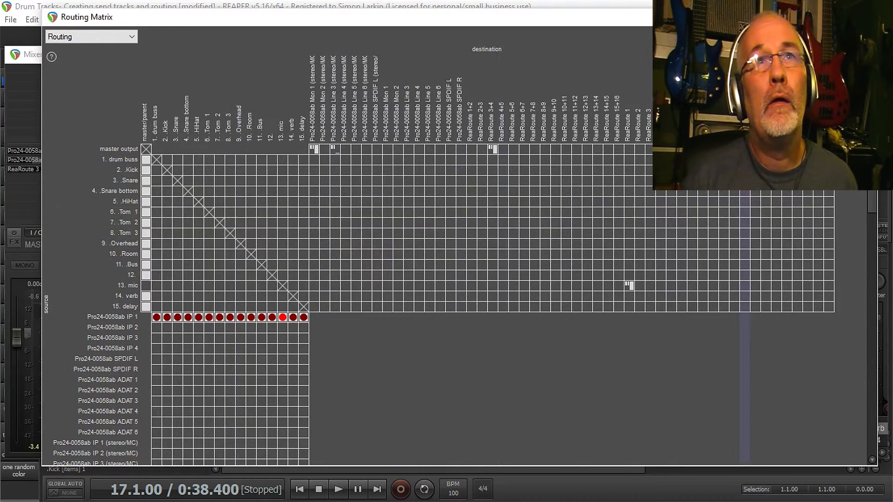
{"action": "left_click", "coordinate": [865, 18]}
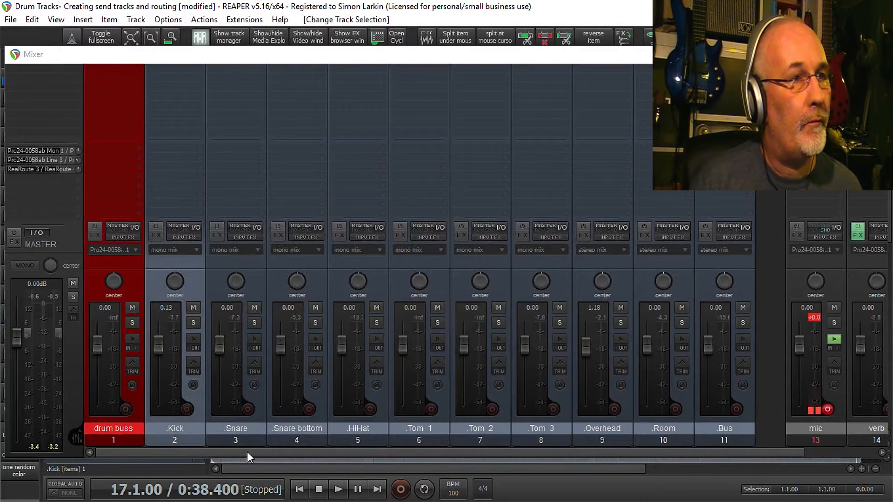
- Add a send from the Kick track to the drum buss track and move its routing window clear of the channel strips
{"action": "left_click", "coordinate": [188, 451]}
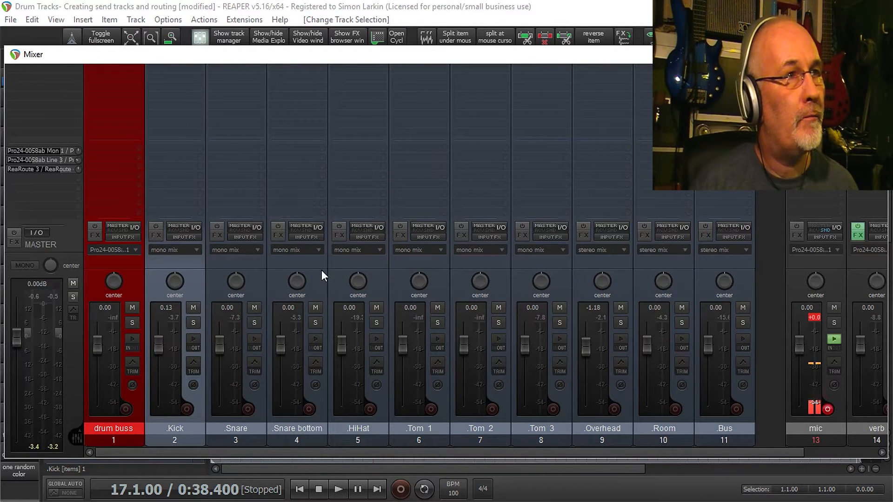
{"action": "left_click", "coordinate": [196, 230]}
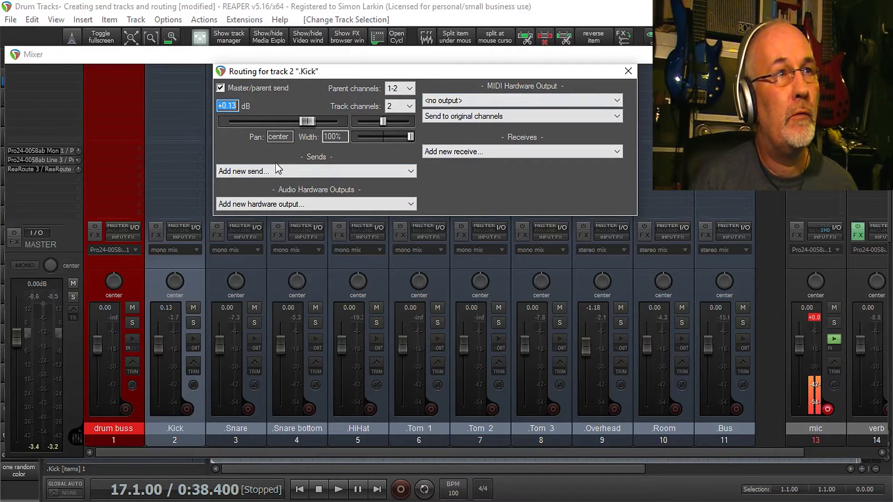
{"action": "left_click", "coordinate": [406, 171]}
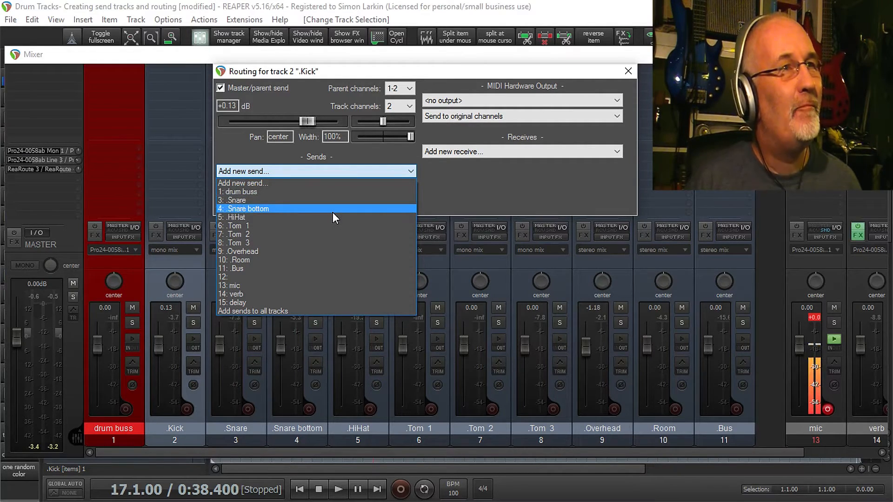
{"action": "left_click", "coordinate": [561, 176]}
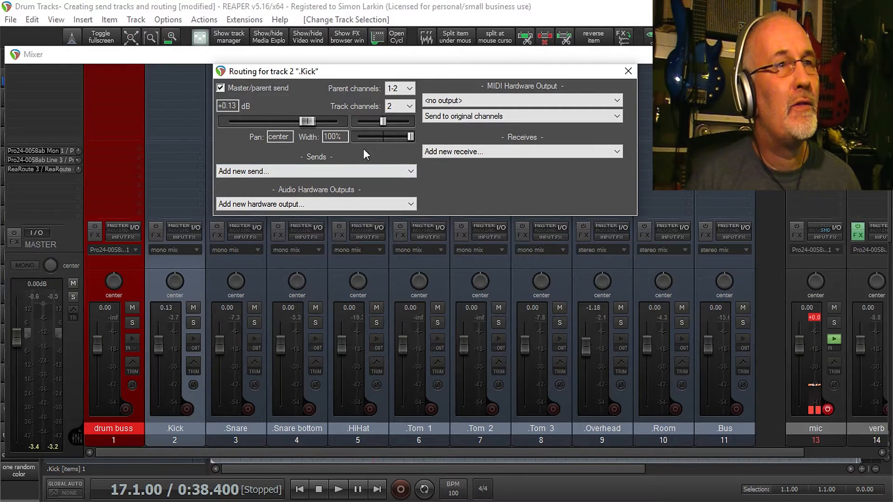
{"action": "left_click", "coordinate": [412, 171]}
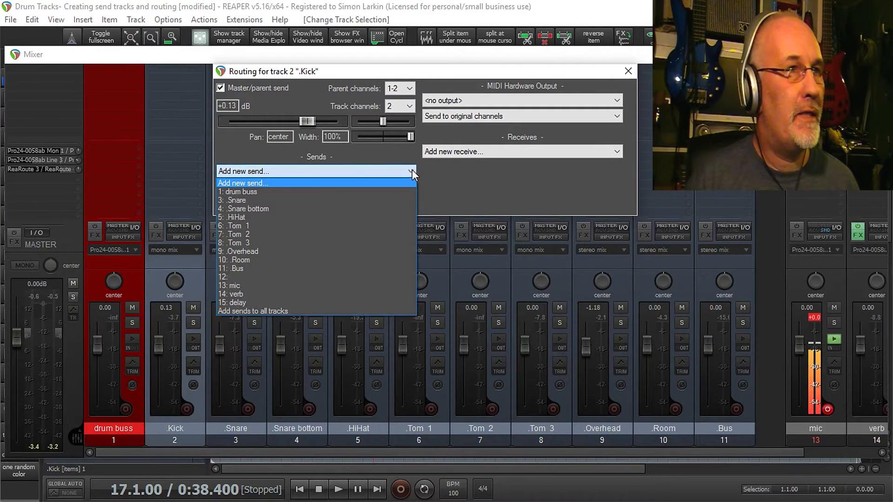
{"action": "left_click", "coordinate": [314, 194]}
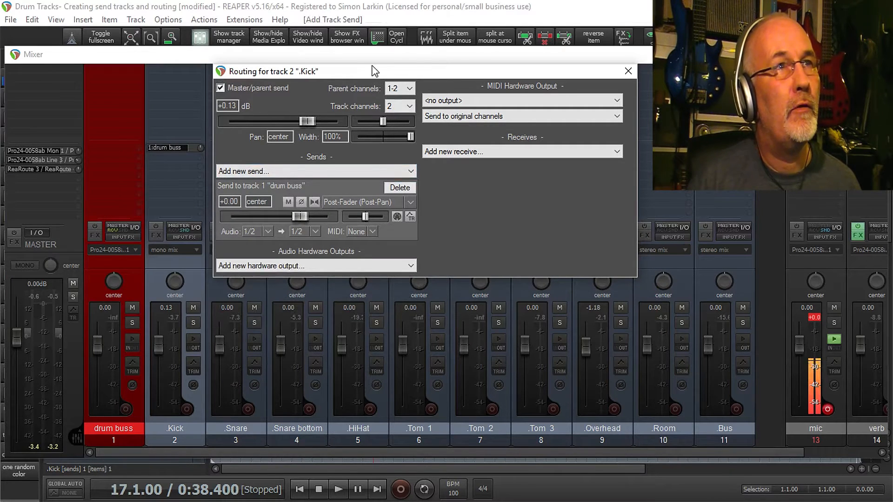
{"action": "left_click_drag", "start_coordinate": [375, 71], "coordinate": [610, 28]}
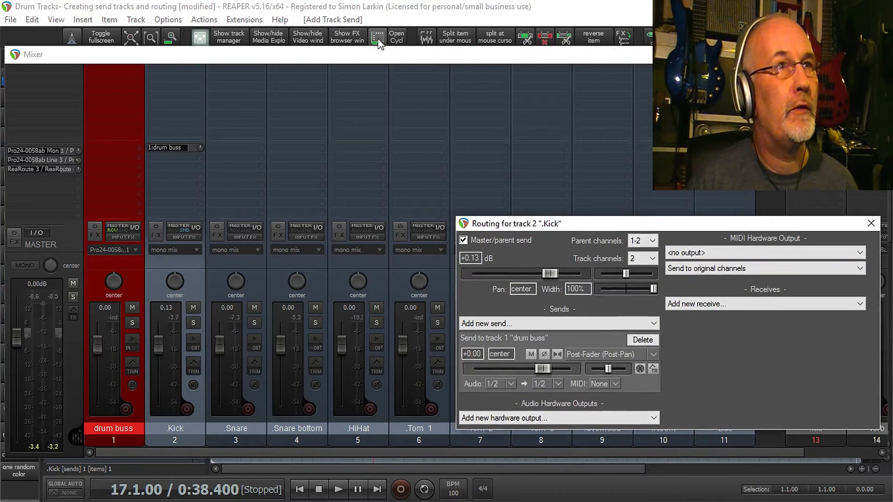
- Check the Kick track's routing to the drum buss in the Routing Matrix and close the matrix
{"action": "left_click", "coordinate": [378, 38]}
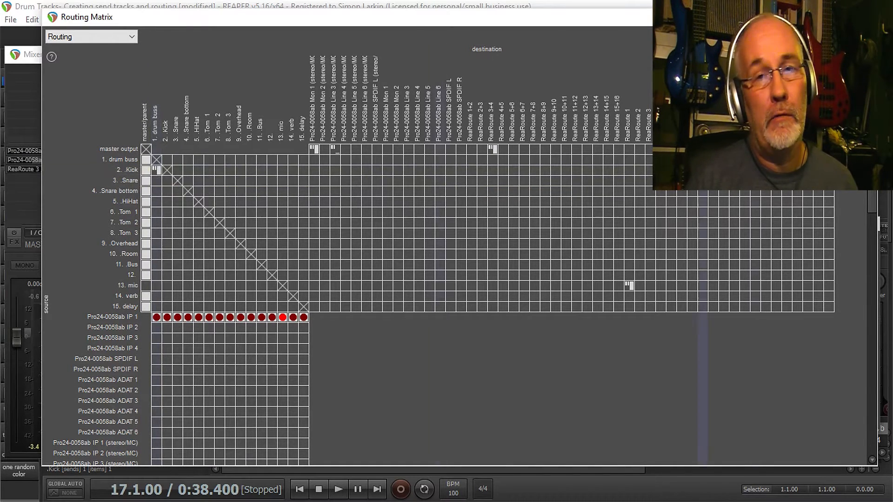
{"action": "left_click", "coordinate": [868, 17]}
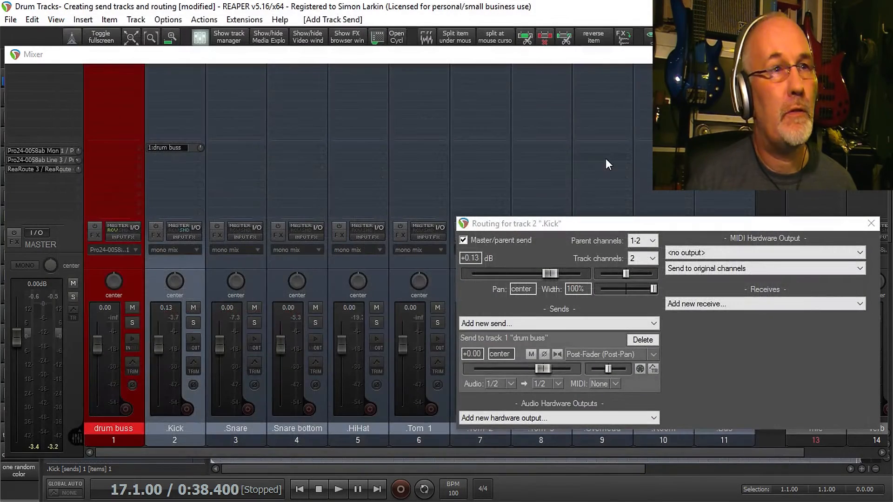
- Turn off the Kick track's master/parent send, and undo that change together with its send to the drum buss
{"action": "left_click_drag", "start_coordinate": [746, 221], "coordinate": [544, 34]}
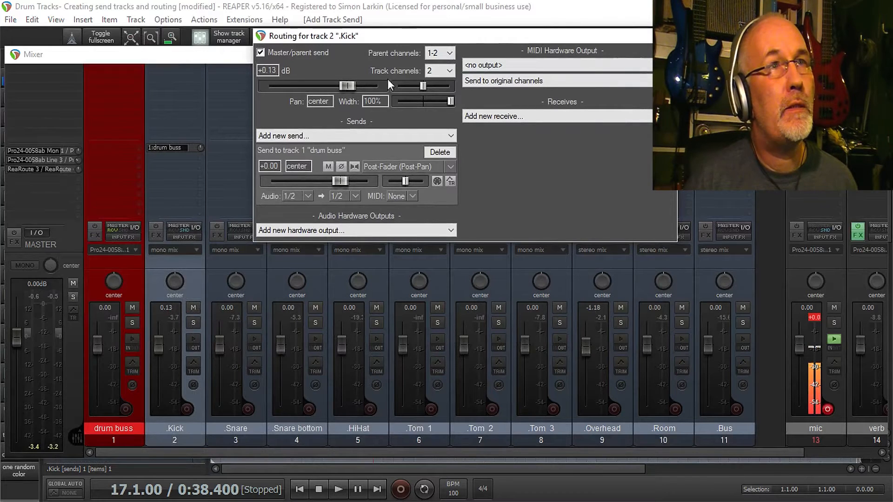
{"action": "left_click", "coordinate": [260, 53]}
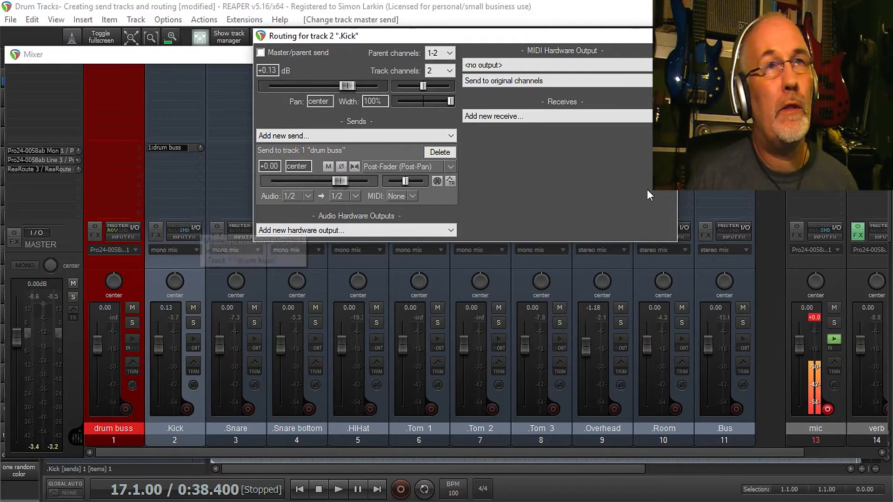
{"action": "key", "text": "Escape"}
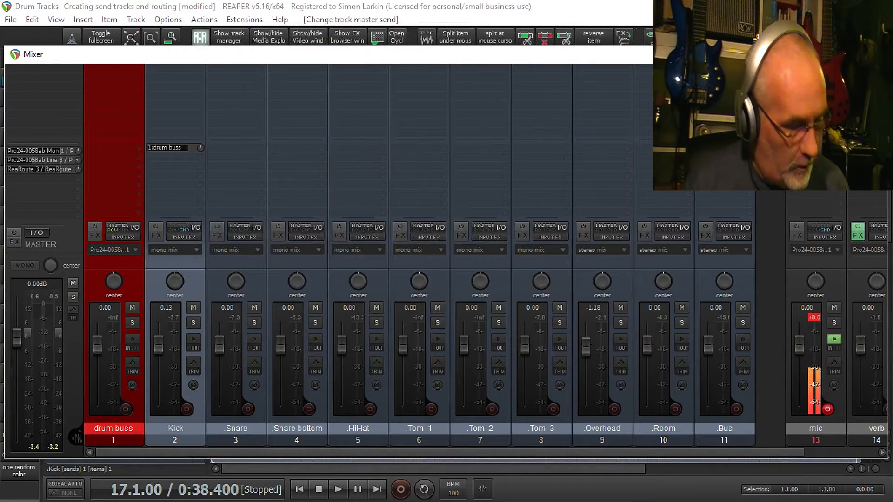
{"action": "key", "text": "ctrl+z"}
{"action": "key", "text": "ctrl+z"}
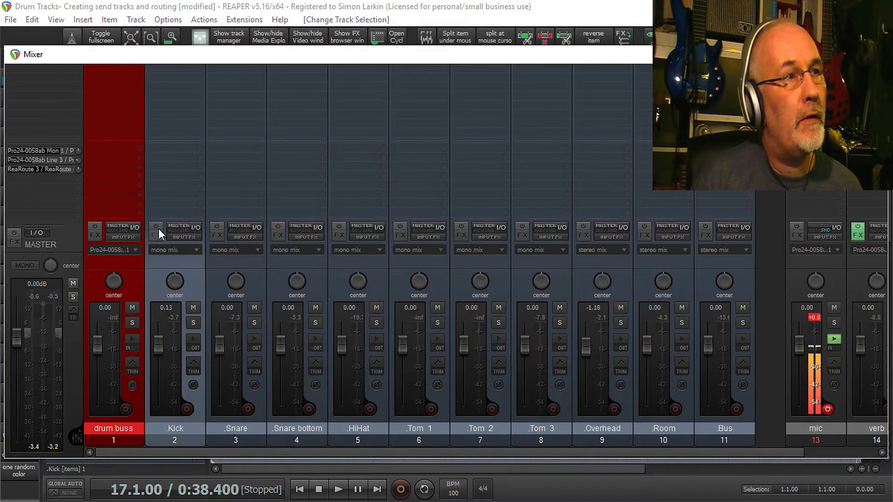
- Add a receive from the Kick track in the drum buss routing, and move the routing window clear of the Kick channel
{"action": "left_click", "coordinate": [132, 274]}
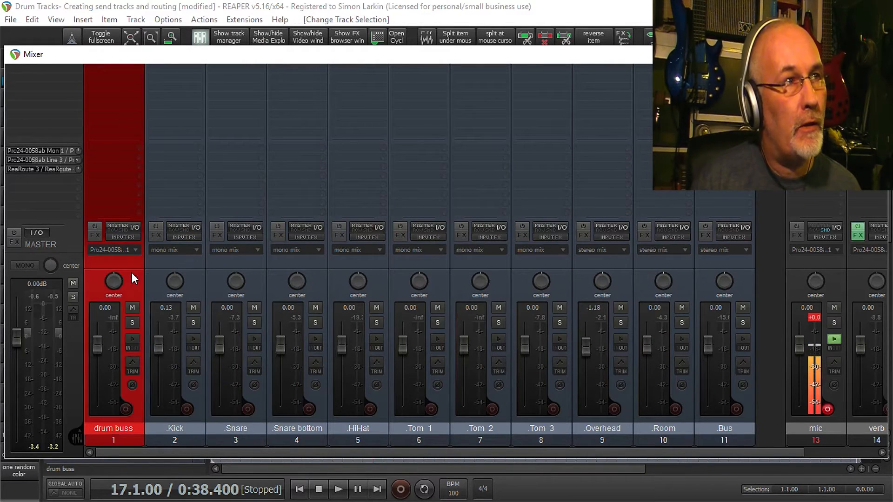
{"action": "left_click", "coordinate": [133, 227]}
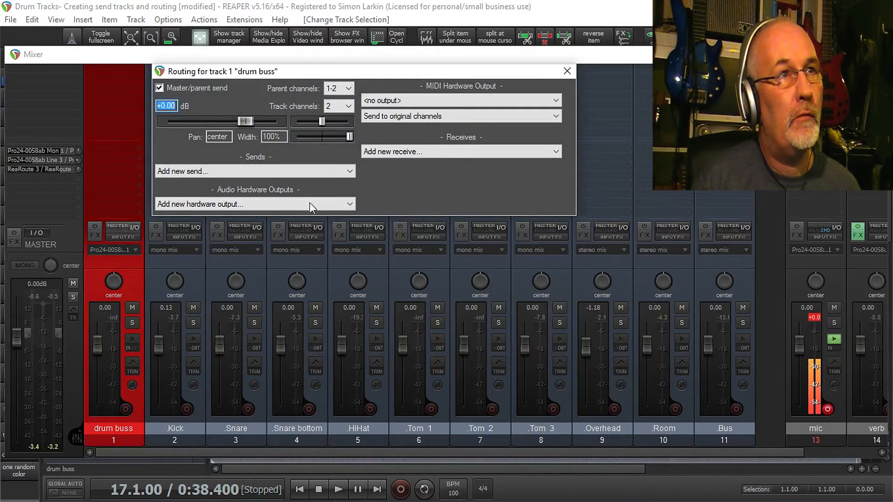
{"action": "left_click", "coordinate": [489, 152]}
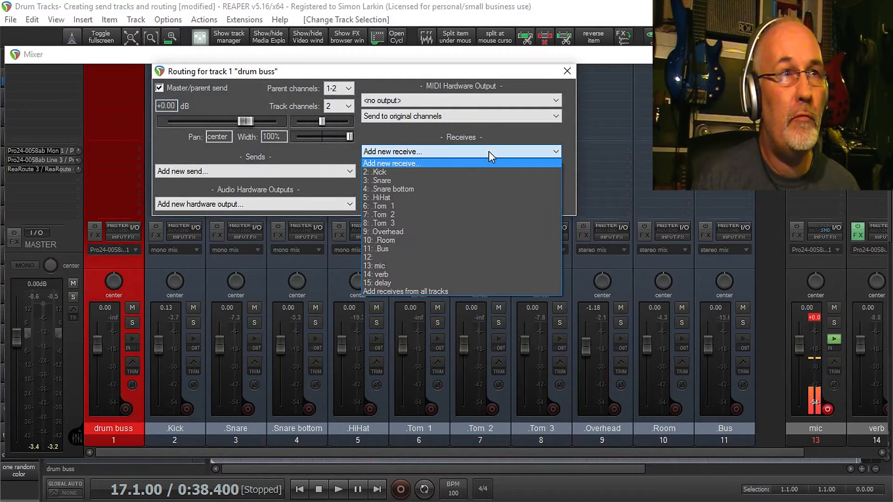
{"action": "left_click", "coordinate": [488, 171]}
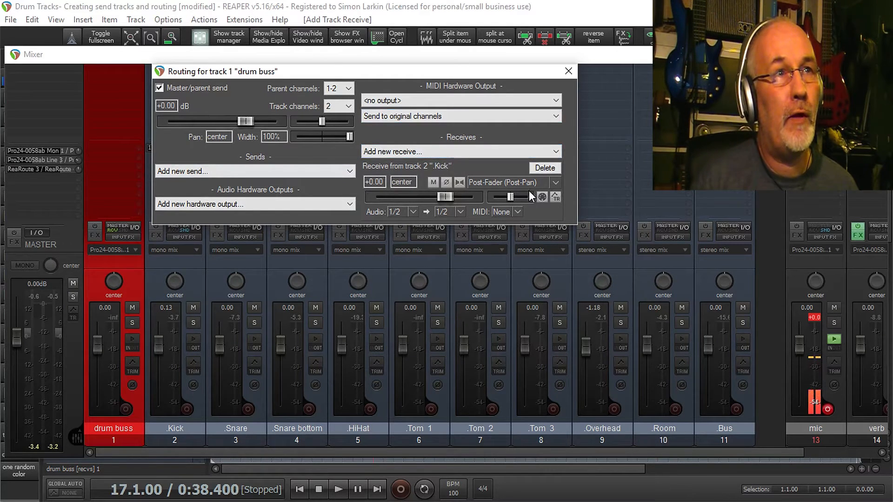
{"action": "left_click_drag", "start_coordinate": [352, 68], "coordinate": [563, 90]}
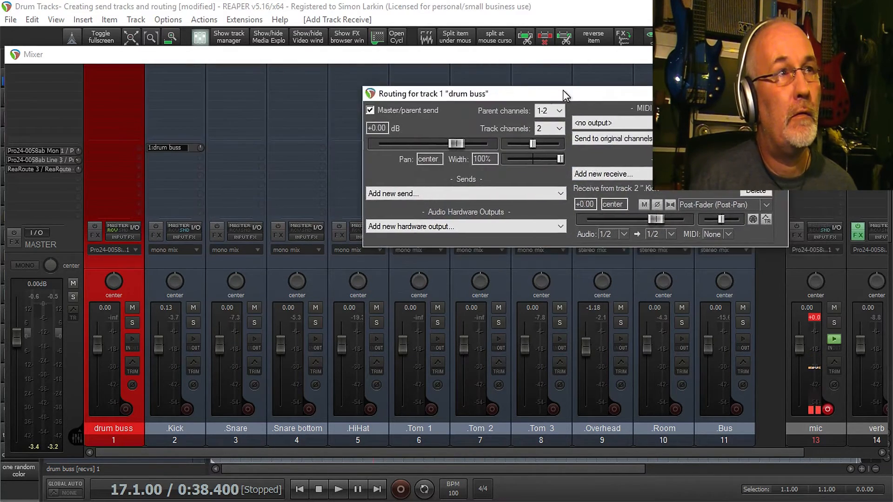
- Compare the Kick track's send with the drum buss track's receive in their routing windows, and close both
{"action": "left_click", "coordinate": [197, 284]}
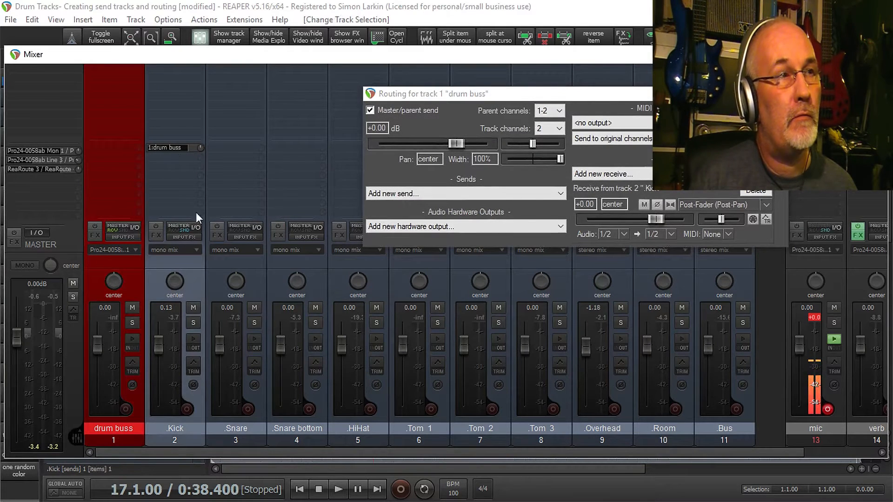
{"action": "left_click", "coordinate": [176, 180]}
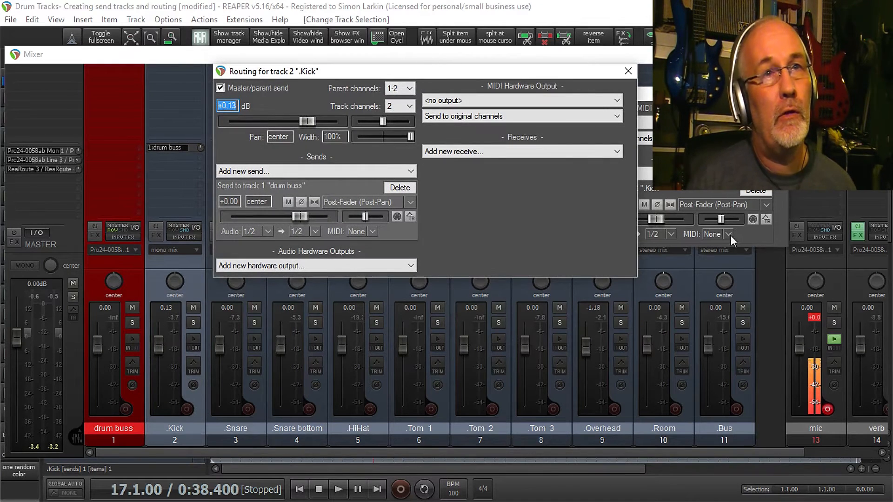
{"action": "left_click", "coordinate": [731, 173]}
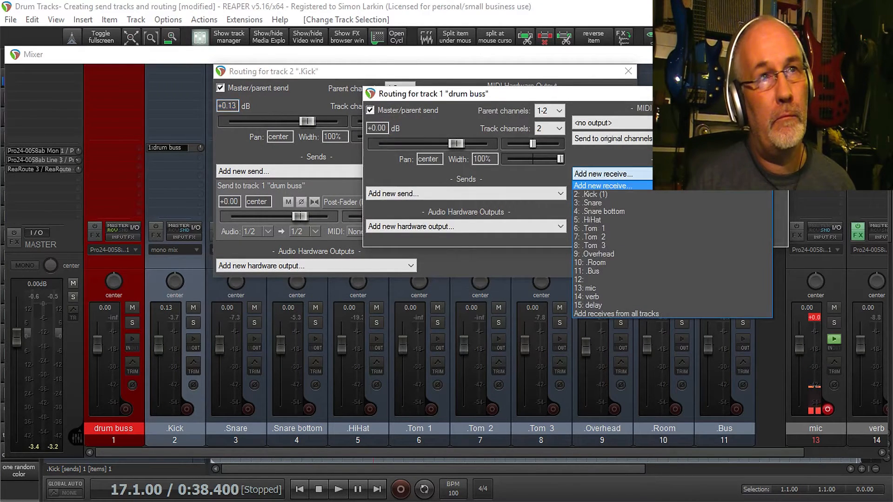
{"action": "left_click", "coordinate": [731, 174]}
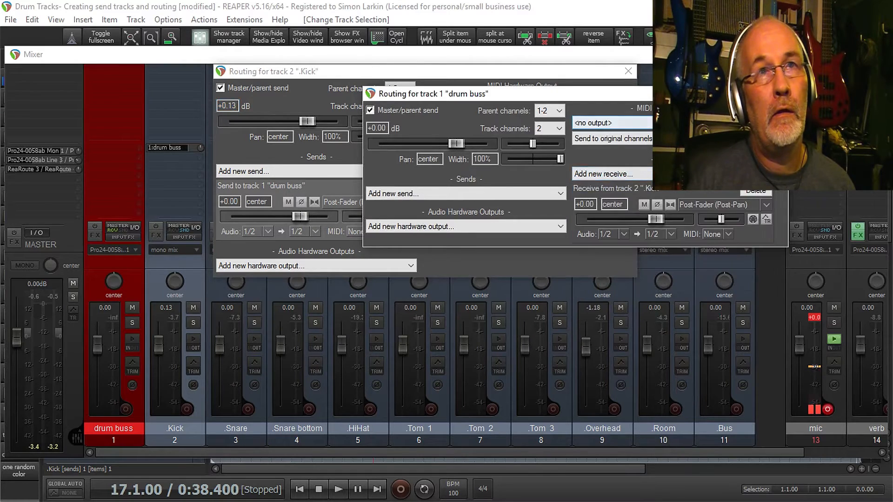
{"action": "left_click", "coordinate": [779, 93]}
{"action": "left_click", "coordinate": [196, 224]}
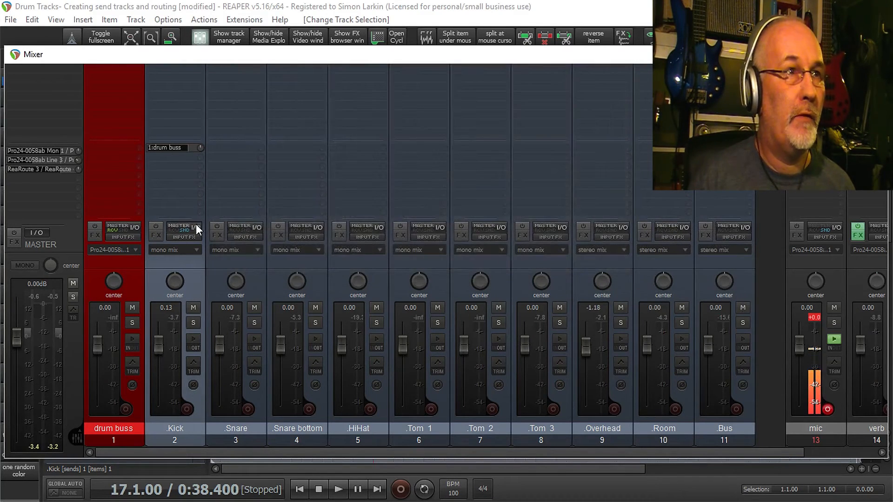
- Turn the Kick track's master/parent send off and back on, and close its routing window
{"action": "left_click", "coordinate": [196, 224]}
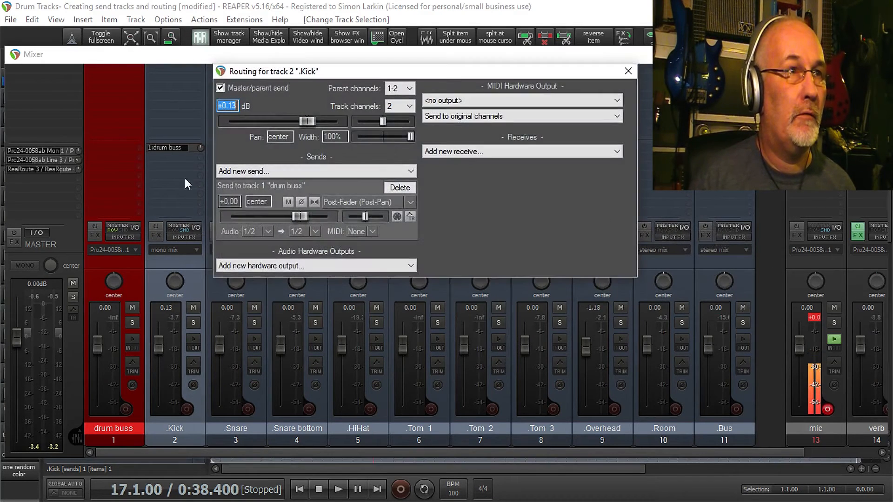
{"action": "left_click", "coordinate": [221, 88]}
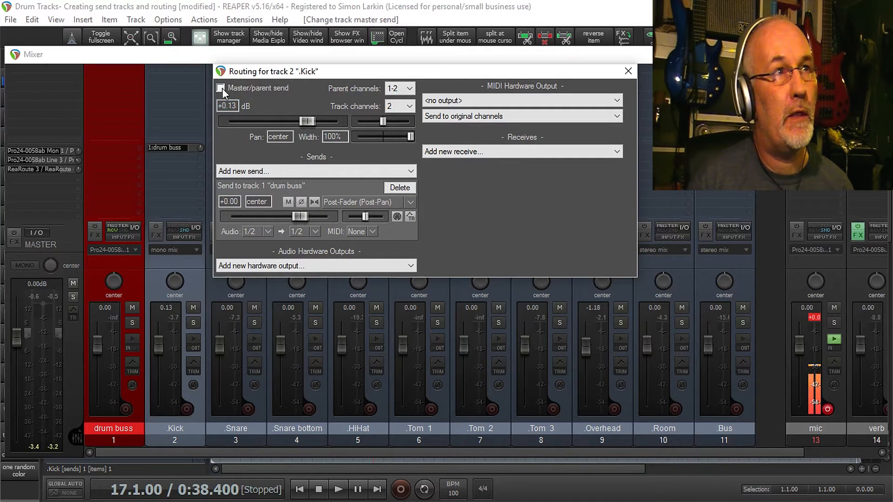
{"action": "left_click", "coordinate": [222, 88]}
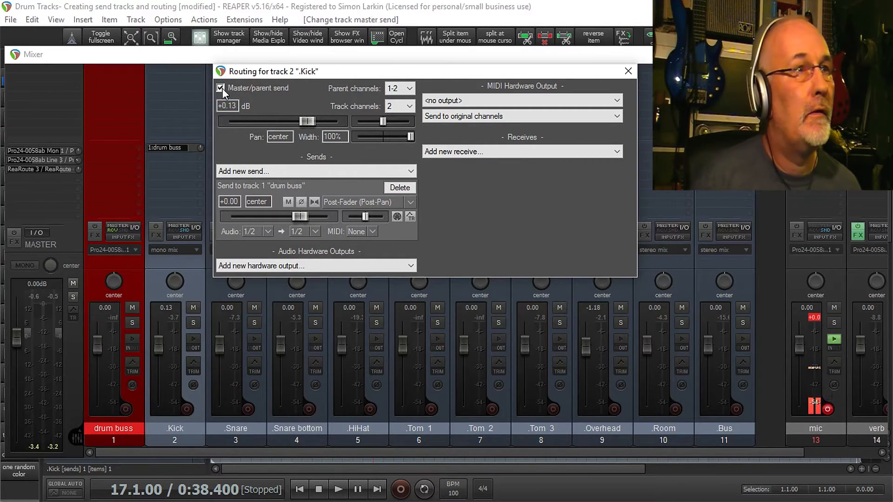
{"action": "left_click", "coordinate": [629, 71]}
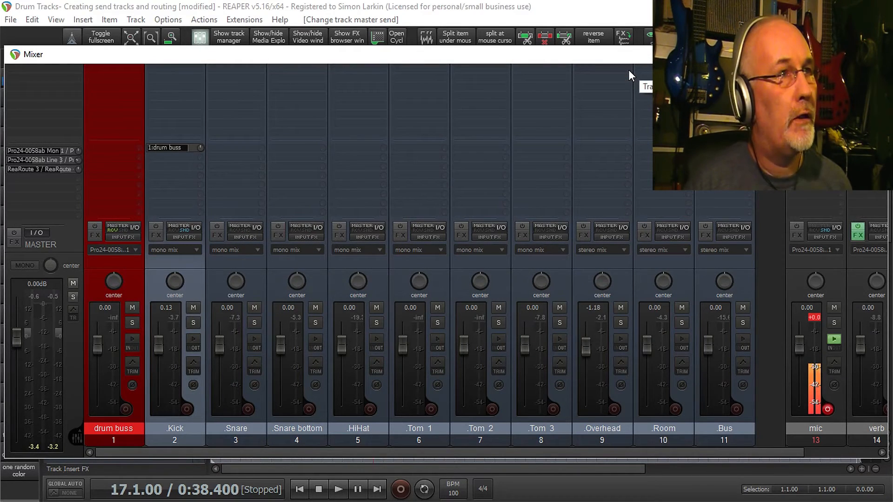
- Undo the Kick master send changes and the drum buss receive, and check the Kick track's routing
{"action": "key", "text": "ctrl+z"}
{"action": "key", "text": "ctrl+z"}
{"action": "key", "text": "ctrl+z"}
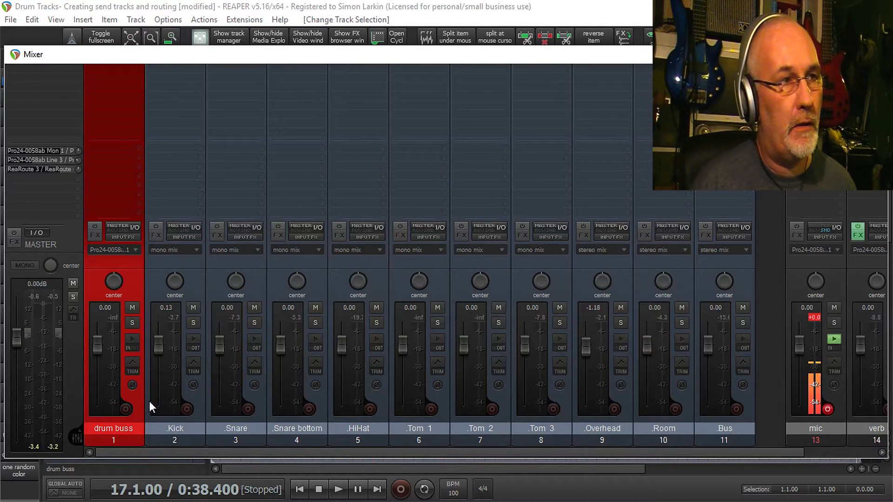
{"action": "left_click", "coordinate": [194, 226]}
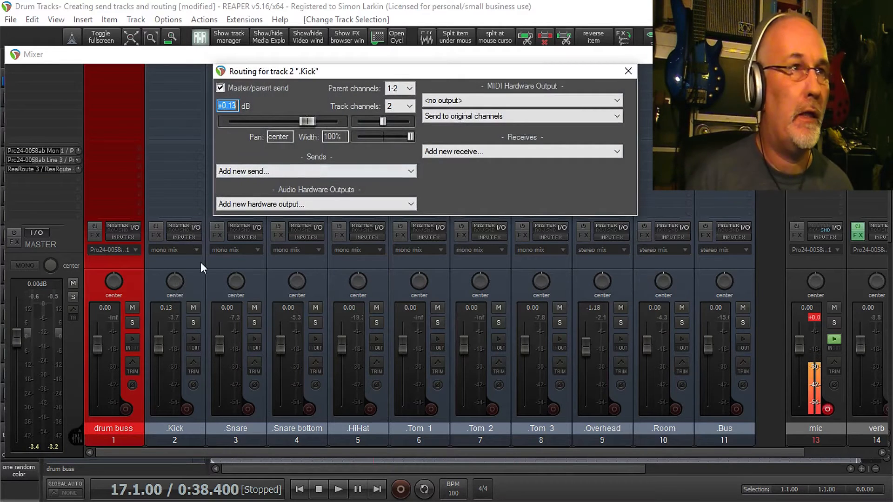
{"action": "left_click", "coordinate": [633, 77]}
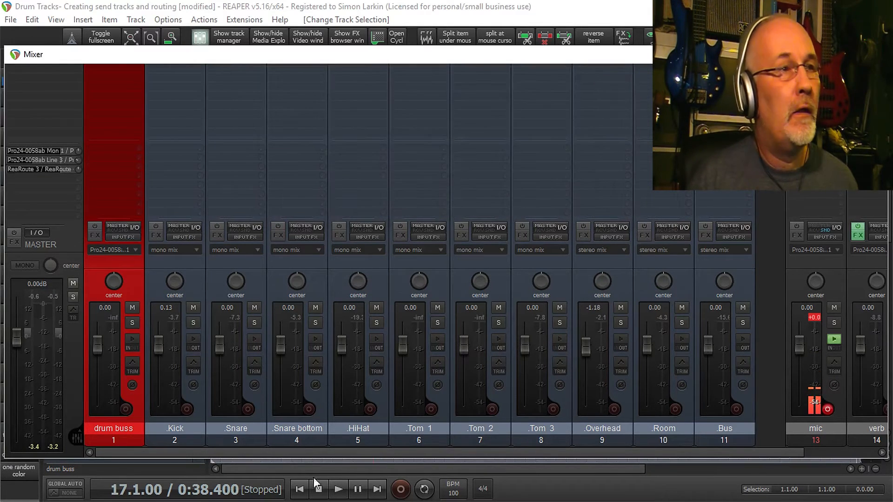
- Select the channels from Kick through Bus as a range, and then select Bus, HiHat, Snare and Kick individually
{"action": "left_click", "coordinate": [197, 401]}
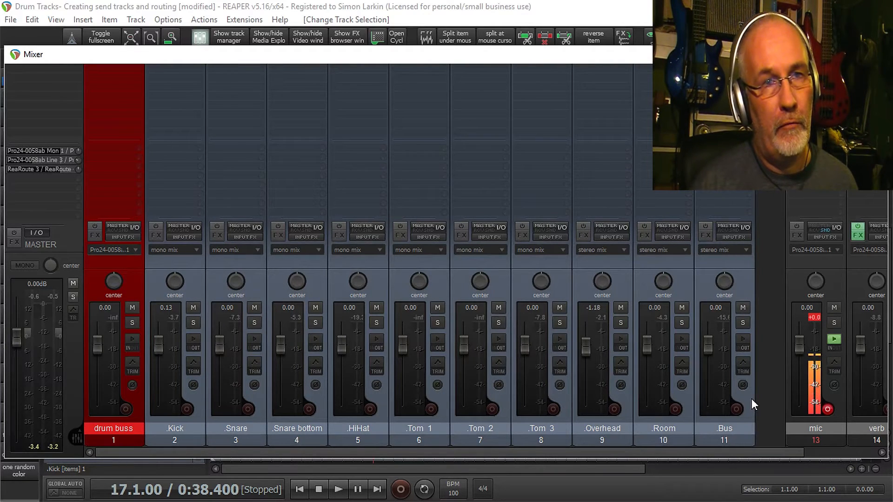
{"action": "left_click", "coordinate": [751, 398]}
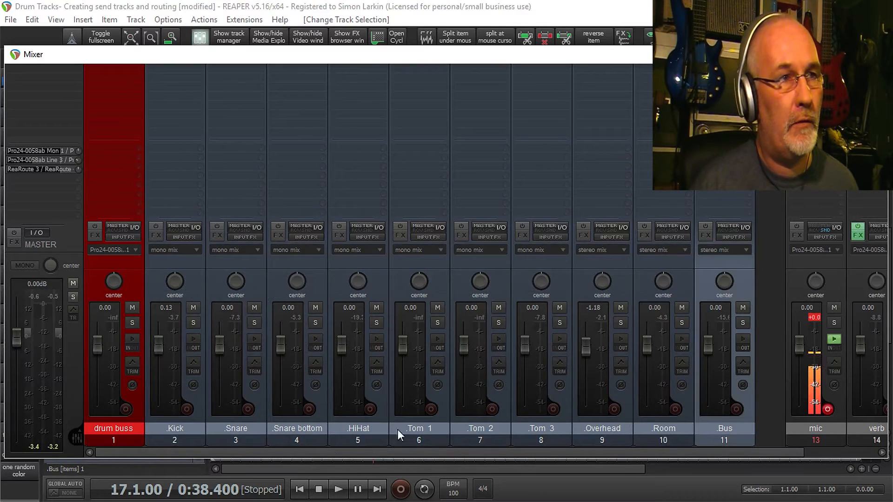
{"action": "left_click", "coordinate": [387, 398], "text": "ctrl"}
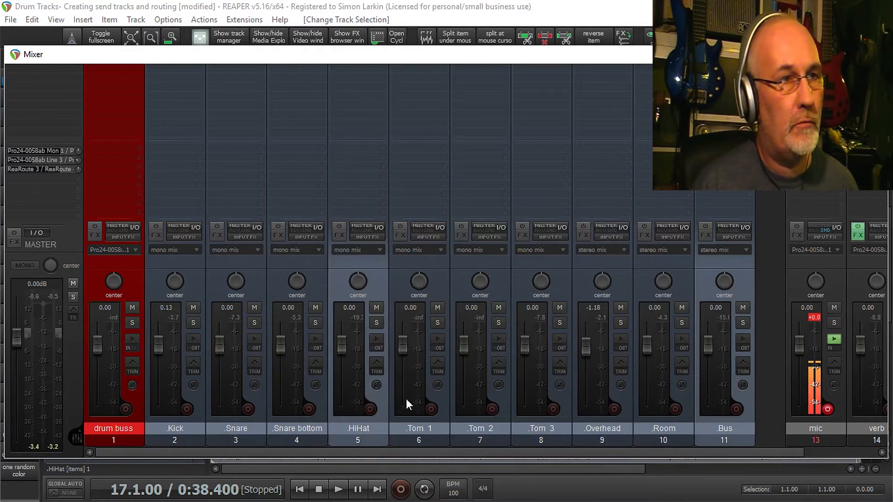
{"action": "left_click", "coordinate": [260, 392], "text": "ctrl"}
{"action": "left_click", "coordinate": [200, 395], "text": "ctrl"}
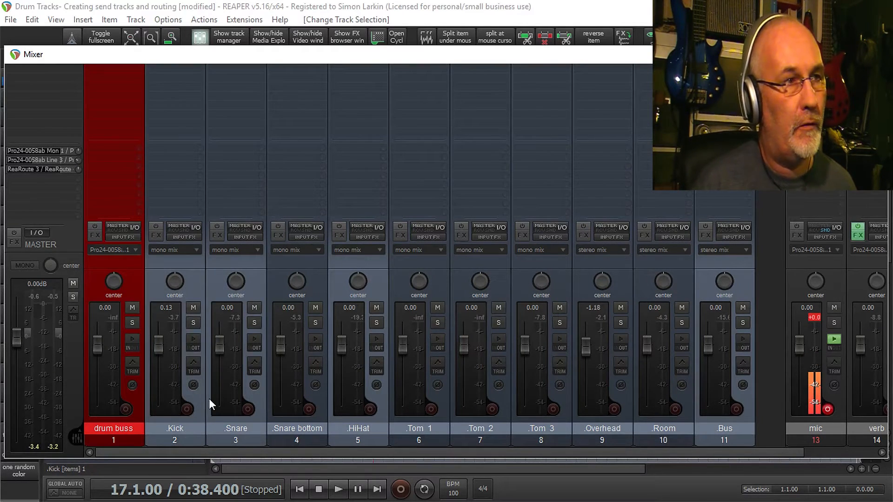
- Select all channels from Kick through Bus and send them together to the drum buss with their master sends disabled
{"action": "left_click", "coordinate": [196, 394]}
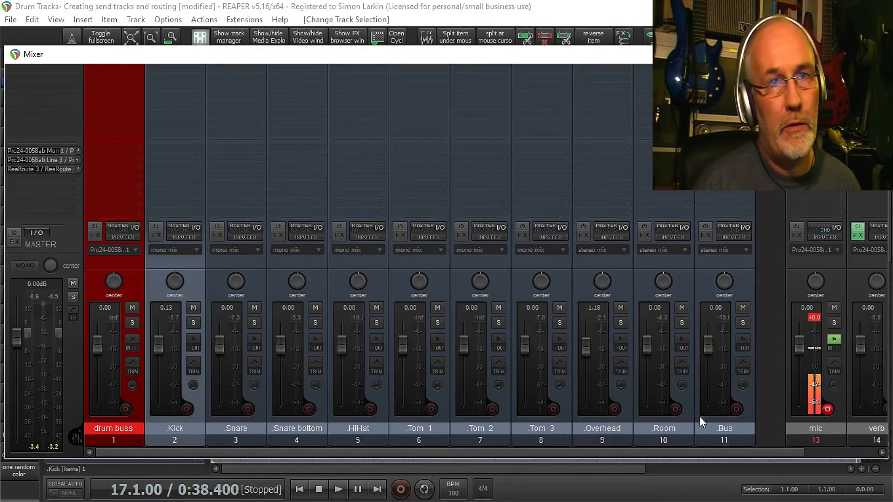
{"action": "left_click", "coordinate": [750, 397], "text": "shift"}
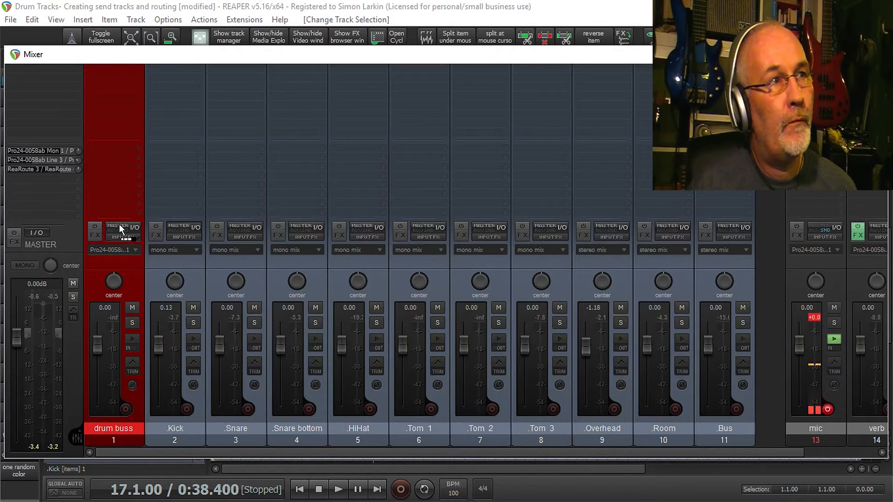
{"action": "left_click_drag", "start_coordinate": [119, 224], "coordinate": [119, 225]}
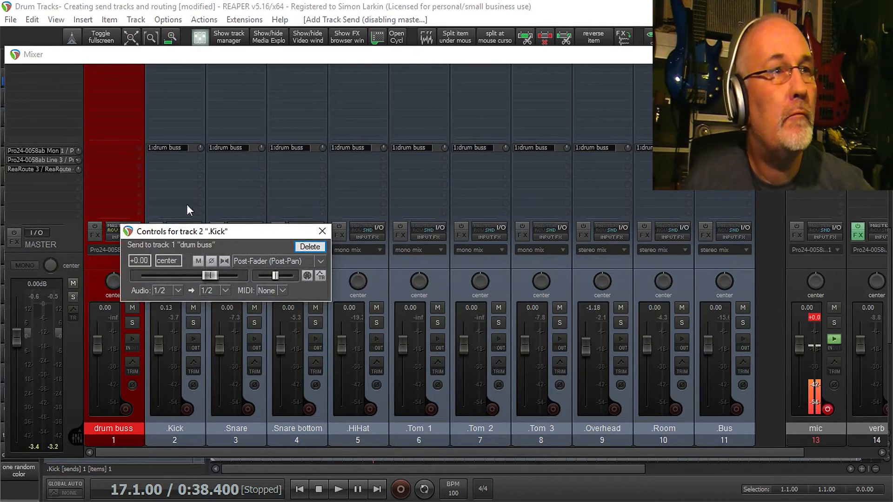
{"action": "left_click", "coordinate": [322, 231]}
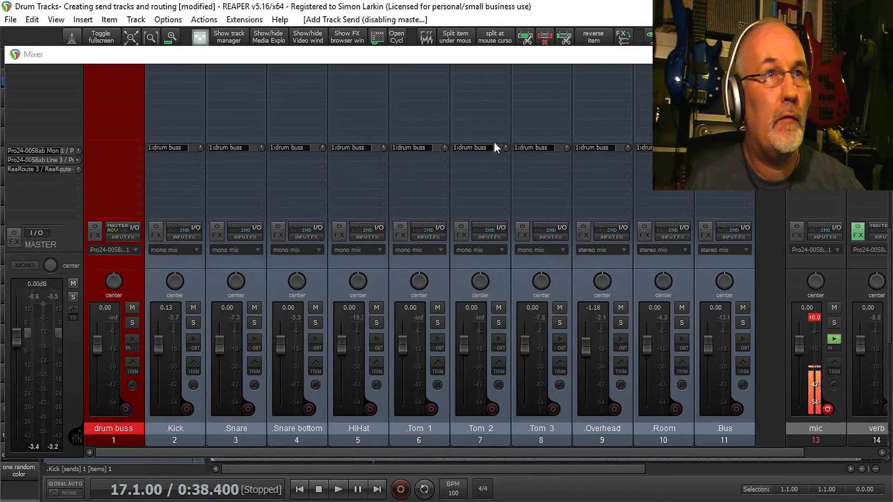
- Examine the Kick send's controls and the drum tracks' destinations in the Routing Matrix, and deselect the drum channels
{"action": "left_click", "coordinate": [175, 148]}
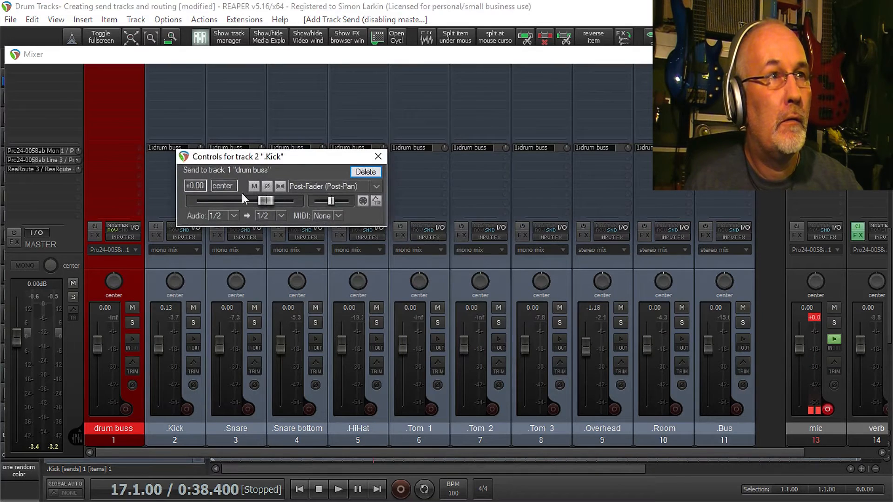
{"action": "left_click", "coordinate": [380, 156]}
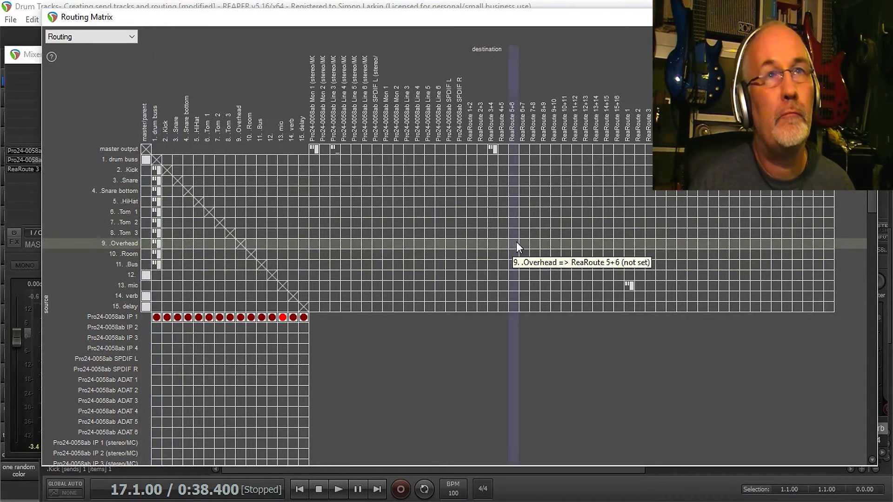
{"action": "left_click", "coordinate": [865, 17]}
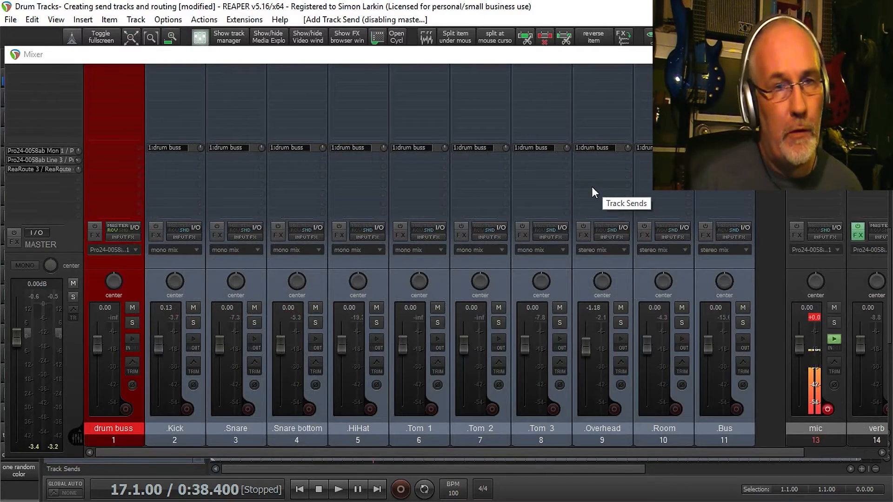
{"action": "left_click", "coordinate": [743, 399]}
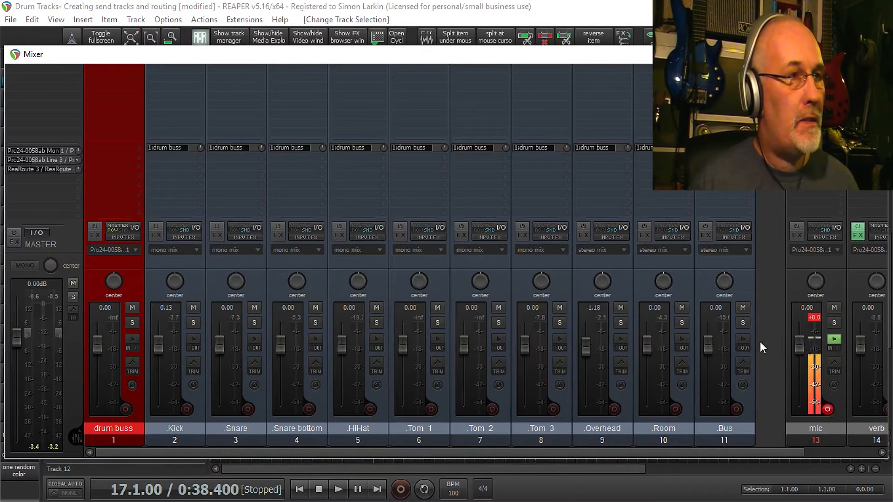
- Examine the drum buss track's receives from Kick through Bus, trying the Snare receive's volume and resetting it
{"action": "left_click", "coordinate": [118, 175]}
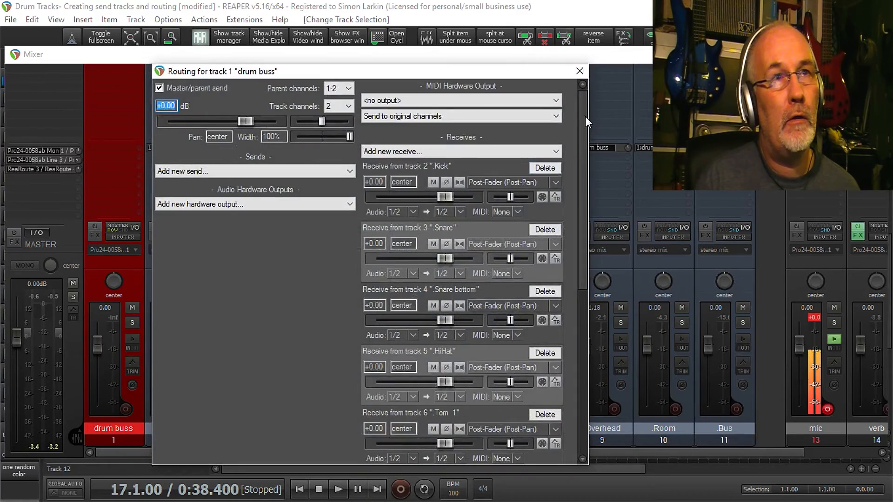
{"action": "mouse_move", "coordinate": [585, 116]}
{"action": "left_mouse_down"}
{"action": "mouse_move", "coordinate": [585, 292]}
{"action": "mouse_move", "coordinate": [588, 126]}
{"action": "mouse_move", "coordinate": [577, 119]}
{"action": "mouse_move", "coordinate": [581, 133]}
{"action": "left_mouse_up"}
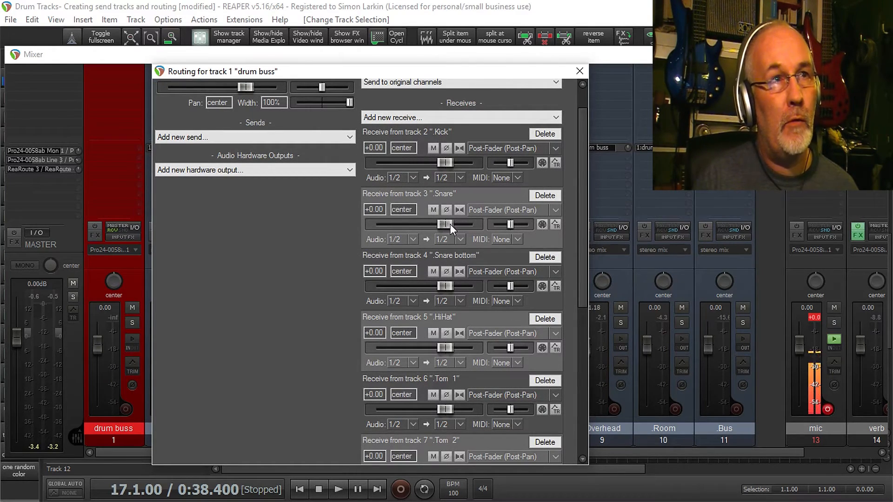
{"action": "left_click_drag", "start_coordinate": [409, 227], "coordinate": [420, 230]}
{"action": "double_click", "coordinate": [420, 230]}
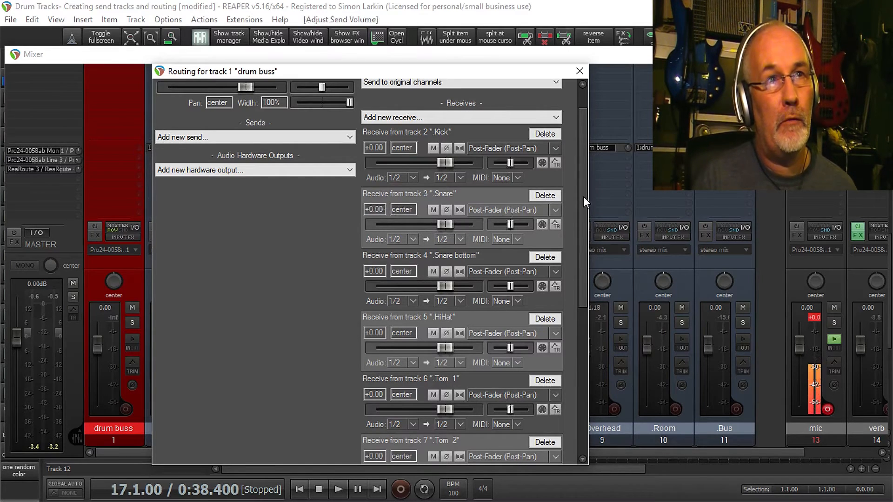
{"action": "left_click_drag", "start_coordinate": [583, 196], "coordinate": [584, 362]}
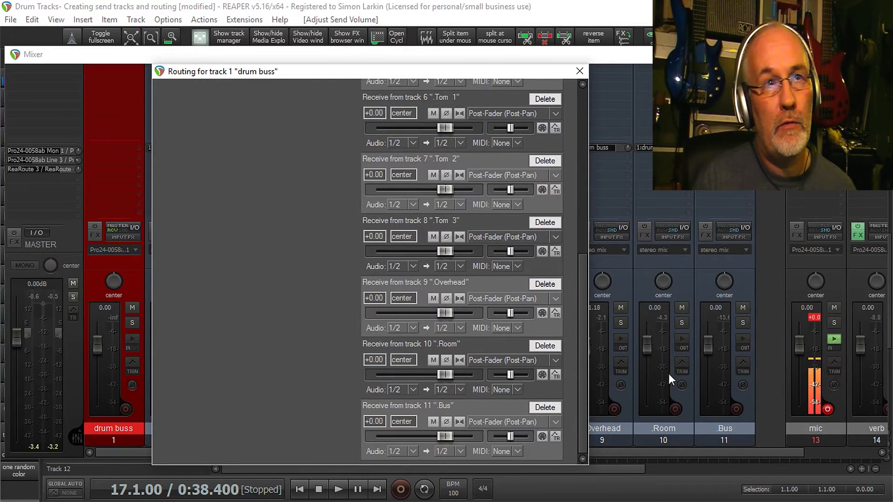
- Try different levels for the Tom 3 send to the drum buss, down to -20.70 dB, and reset it to 0 dB
{"action": "left_click_drag", "start_coordinate": [526, 72], "coordinate": [314, 39]}
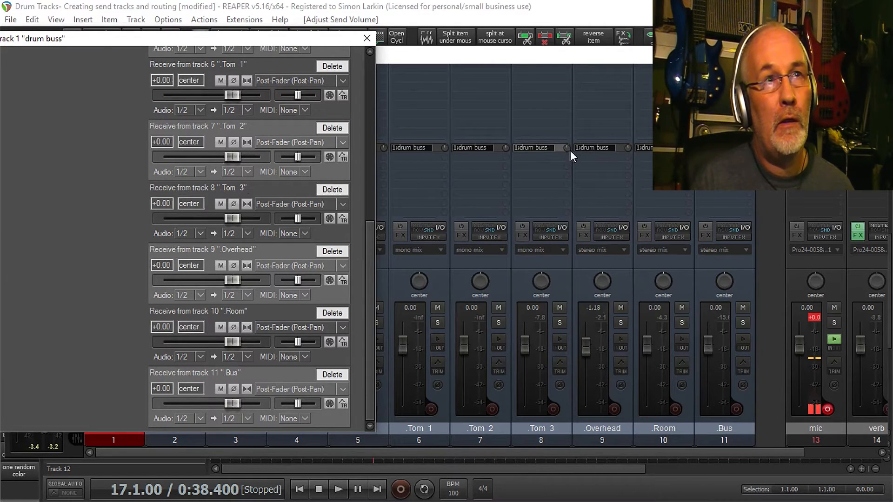
{"action": "left_click_drag", "start_coordinate": [566, 148], "coordinate": [552, 148]}
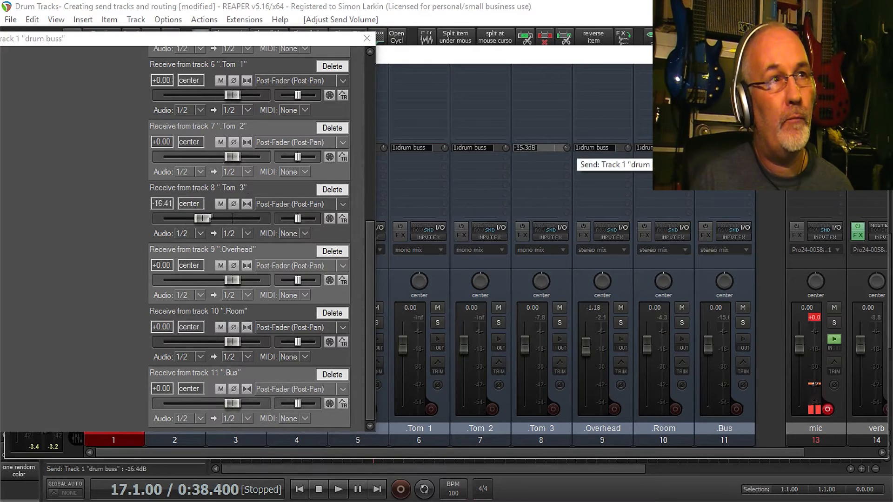
{"action": "left_click_drag", "start_coordinate": [203, 219], "coordinate": [220, 219]}
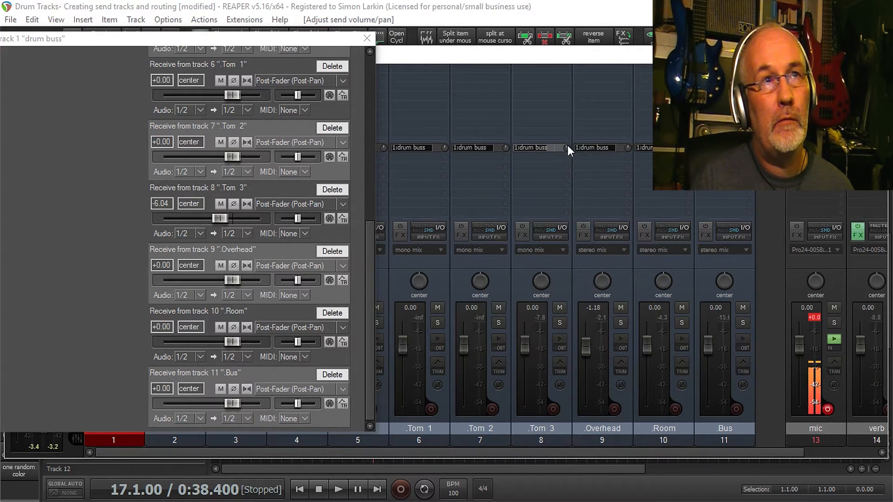
{"action": "mouse_move", "coordinate": [567, 146]}
{"action": "left_mouse_down"}
{"action": "mouse_move", "coordinate": [544, 148]}
{"action": "mouse_move", "coordinate": [565, 148]}
{"action": "left_mouse_up"}
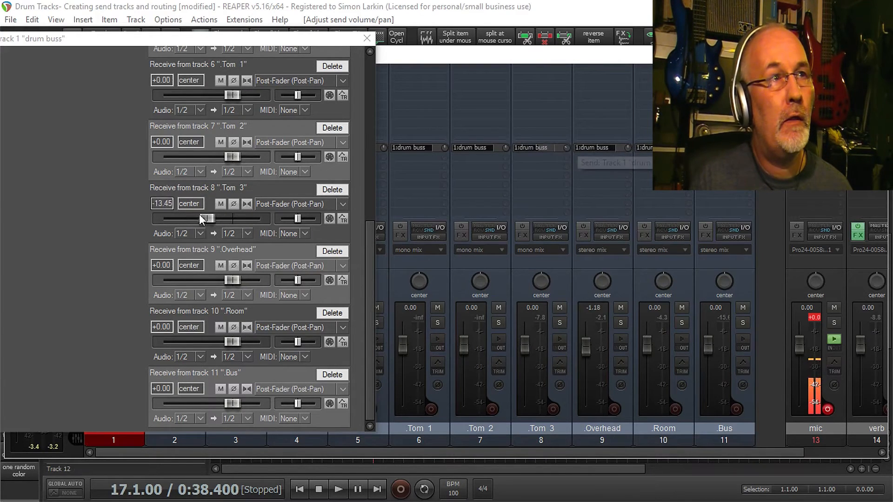
{"action": "left_click_drag", "start_coordinate": [199, 214], "coordinate": [188, 233]}
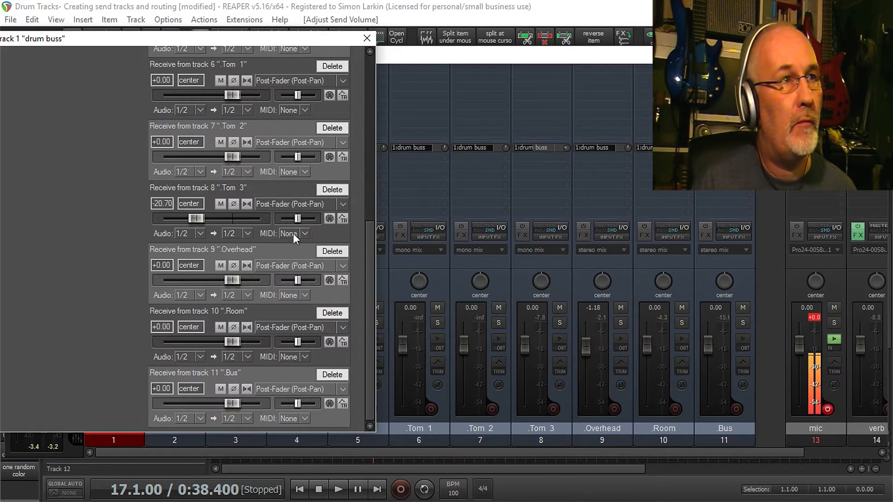
{"action": "double_click", "coordinate": [200, 216]}
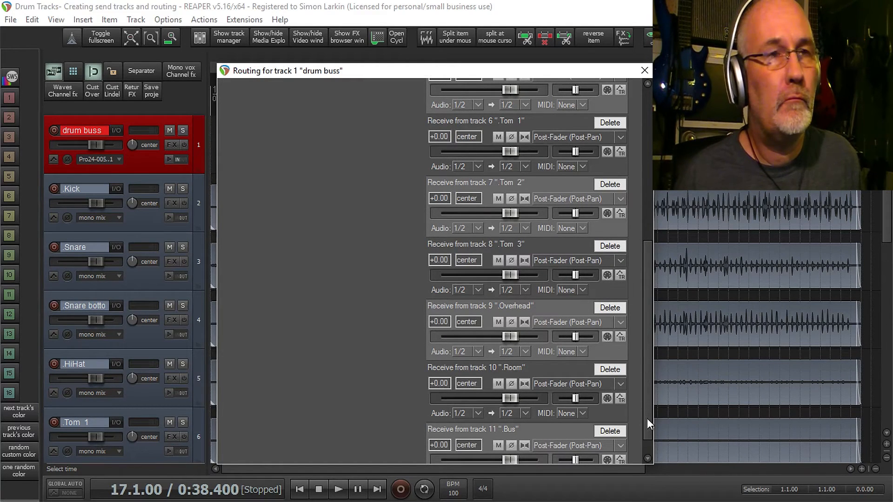
- Check which send modes are available for the Kick receive in the drum buss routing, leaving the choice as it is
{"action": "left_click_drag", "start_coordinate": [648, 420], "coordinate": [655, 241]}
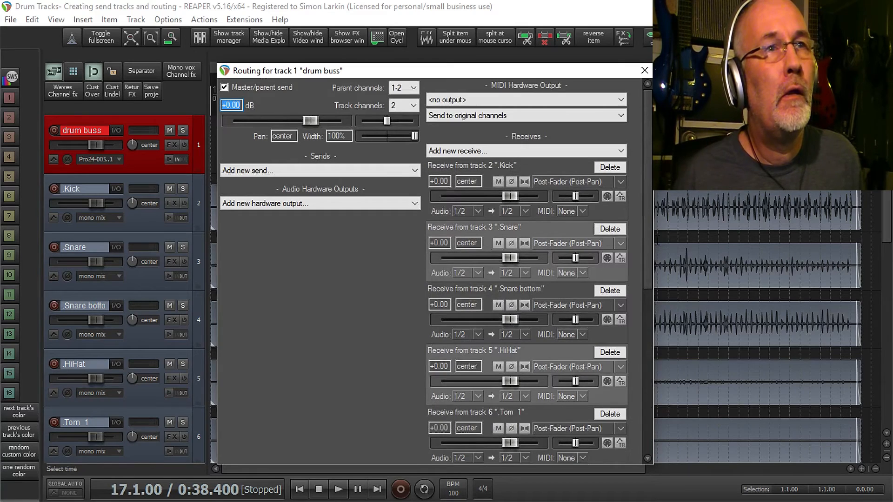
{"action": "left_click", "coordinate": [593, 183]}
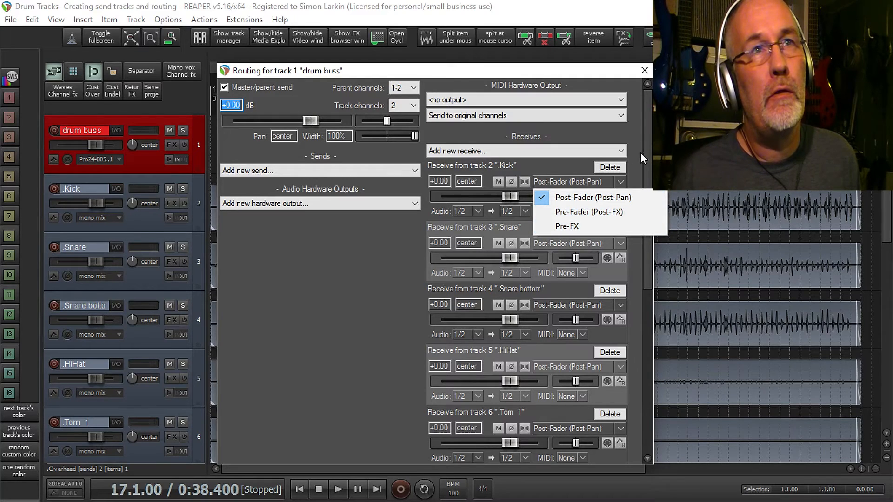
{"action": "left_click", "coordinate": [651, 162]}
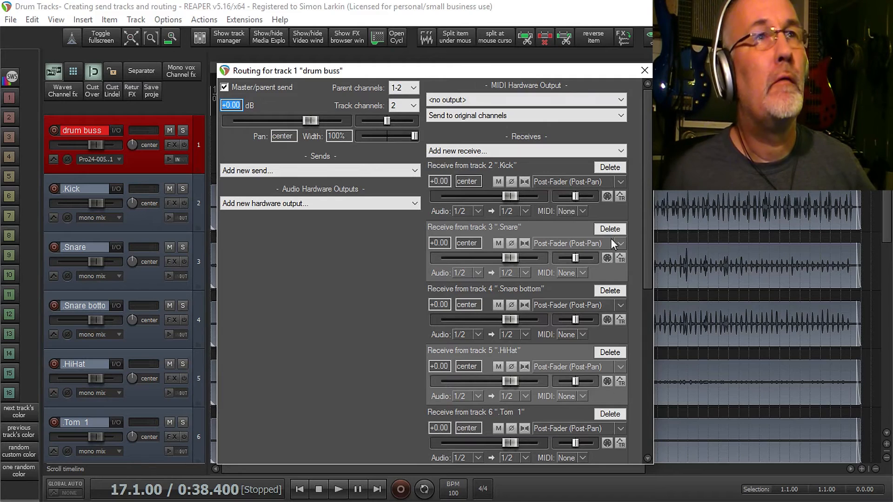
{"action": "left_click_drag", "start_coordinate": [520, 71], "coordinate": [666, 59]}
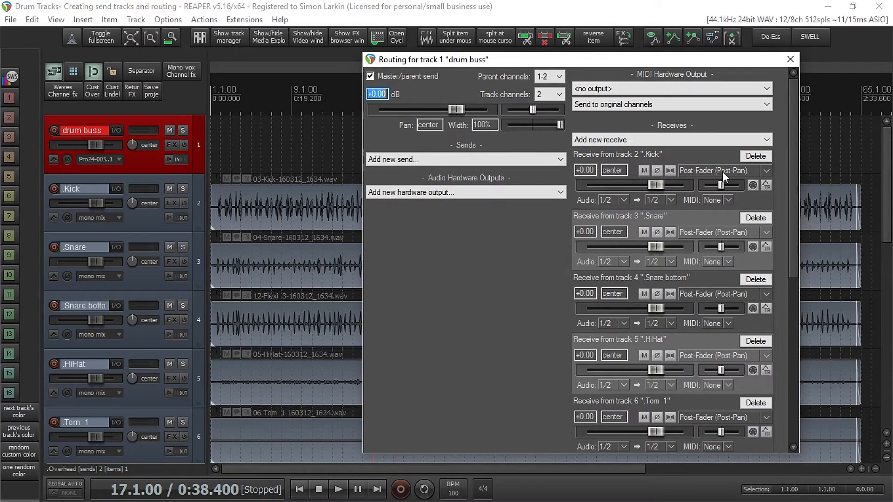
- Show the mixer and arrange it with the drum buss routing window in front, keeping the first drum channels in view
{"action": "left_click", "coordinate": [200, 38]}
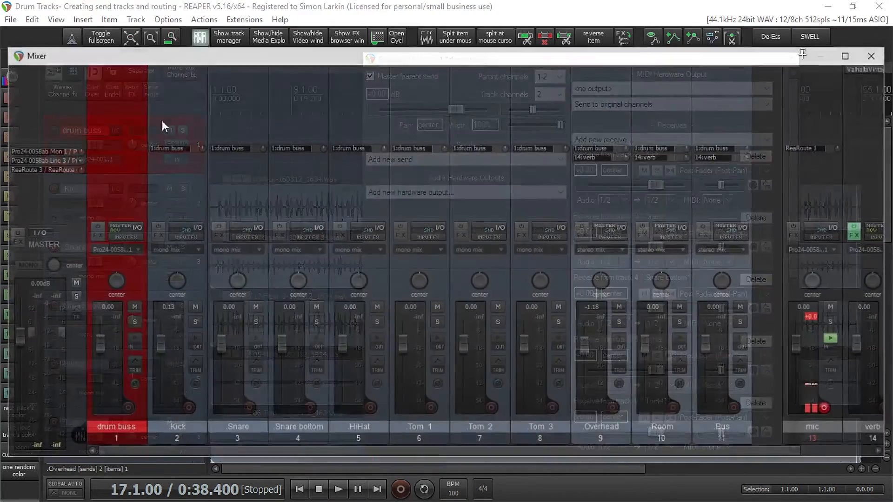
{"action": "left_click_drag", "start_coordinate": [660, 56], "coordinate": [641, 71]}
{"action": "left_click", "coordinate": [647, 58]}
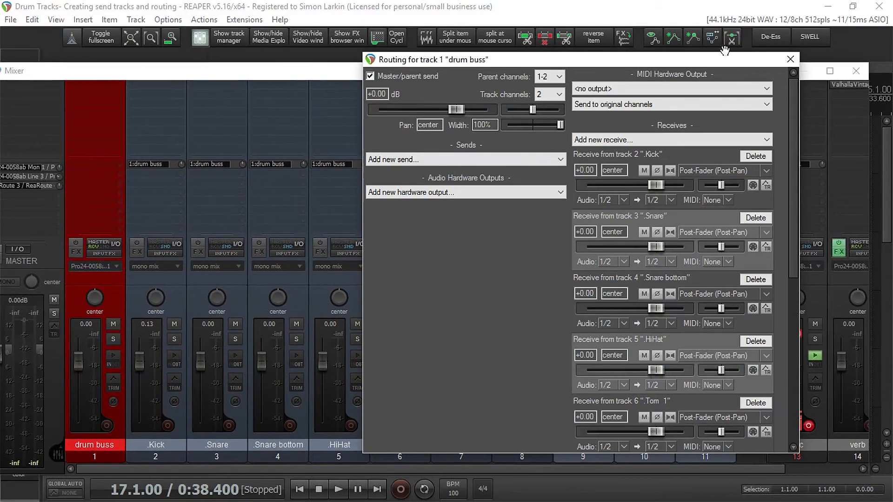
{"action": "left_click_drag", "start_coordinate": [721, 63], "coordinate": [671, 21]}
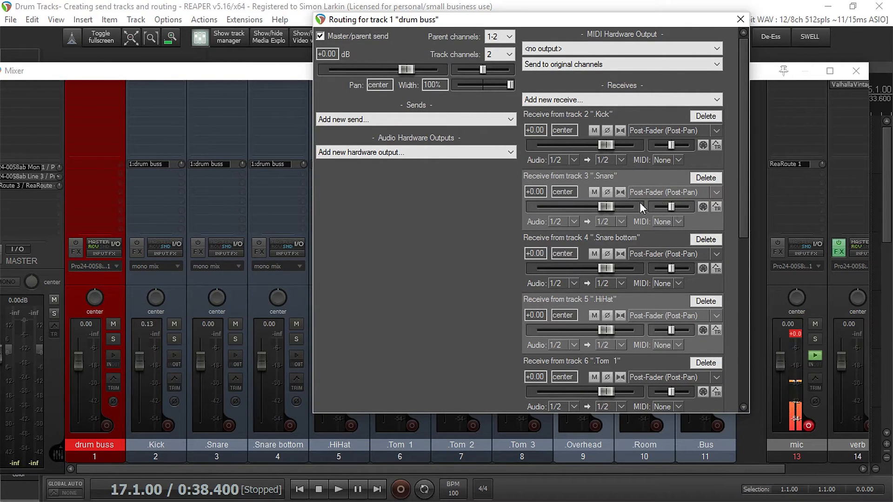
- Switch the Kick receive to Pre-Fader (Post-FX), to Pre-FX, and back to Post-Fader (Post-Pan)
{"action": "left_click", "coordinate": [656, 129]}
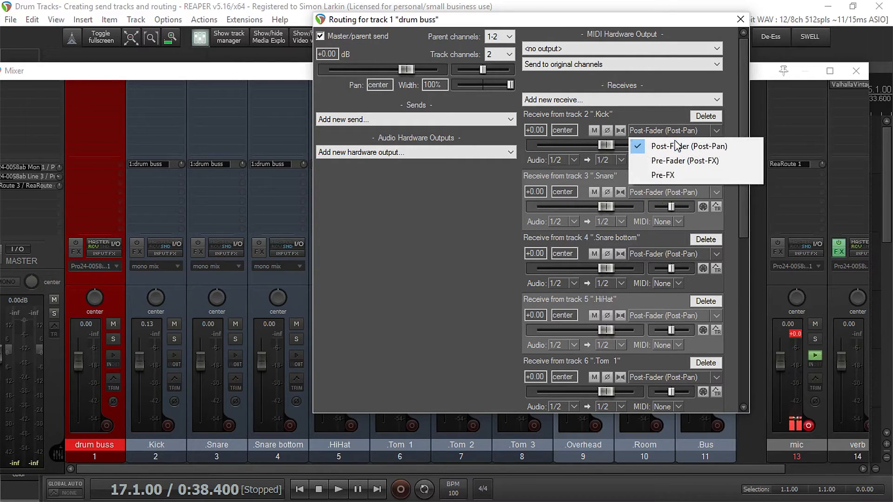
{"action": "left_click", "coordinate": [679, 162]}
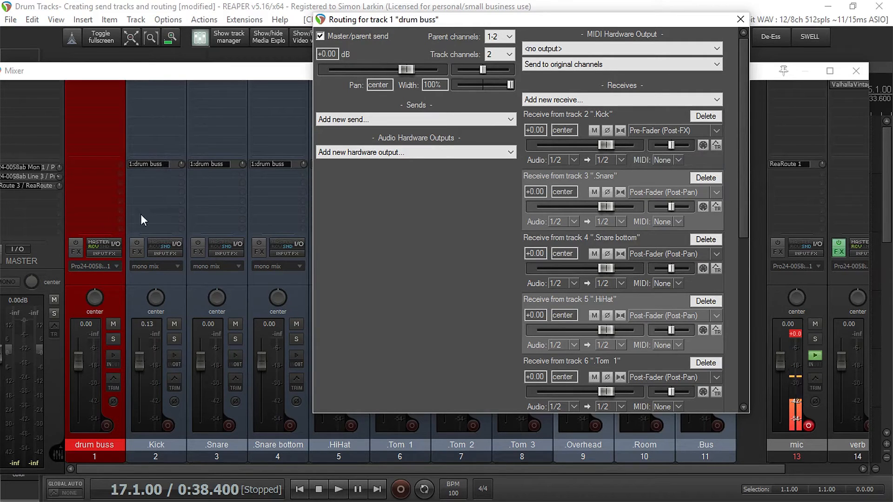
{"action": "left_click", "coordinate": [676, 132]}
{"action": "left_click", "coordinate": [672, 175]}
{"action": "left_click", "coordinate": [653, 133]}
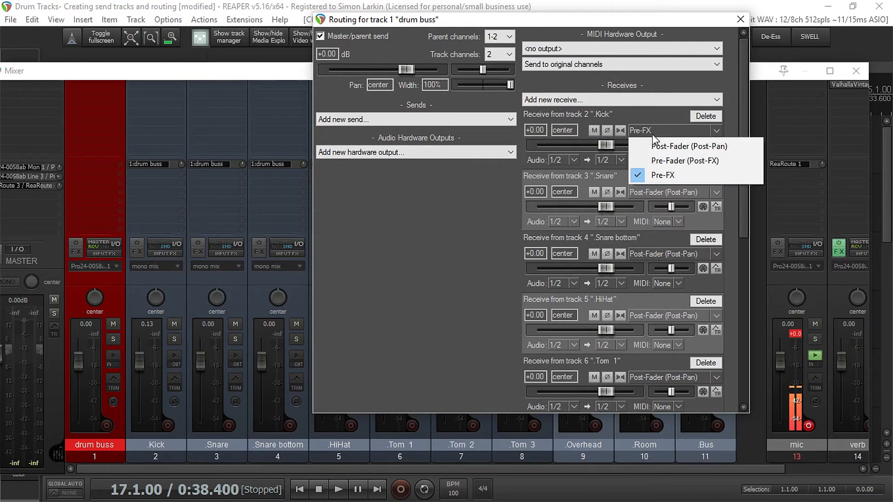
{"action": "left_click", "coordinate": [679, 147]}
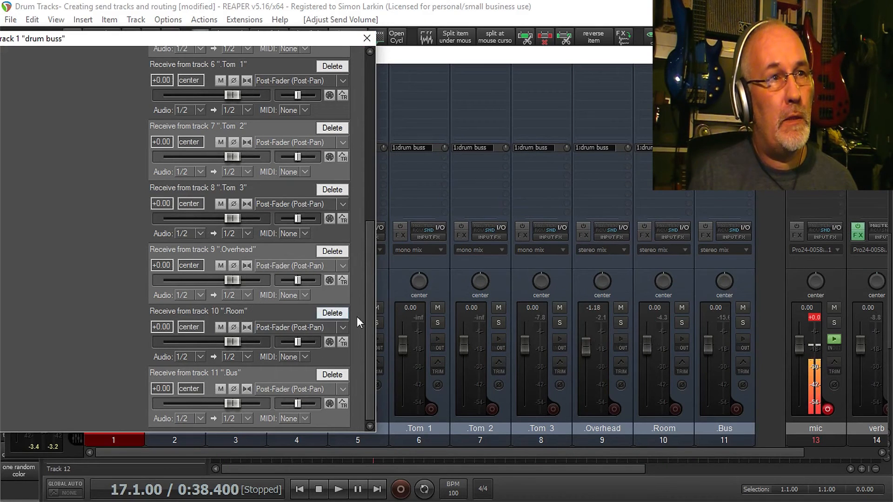
- Recheck the drum buss routing settings, close them, and briefly play the drums to check the signal in the mixer
{"action": "left_click_drag", "start_coordinate": [373, 339], "coordinate": [370, 57]}
{"action": "left_click", "coordinate": [367, 39]}
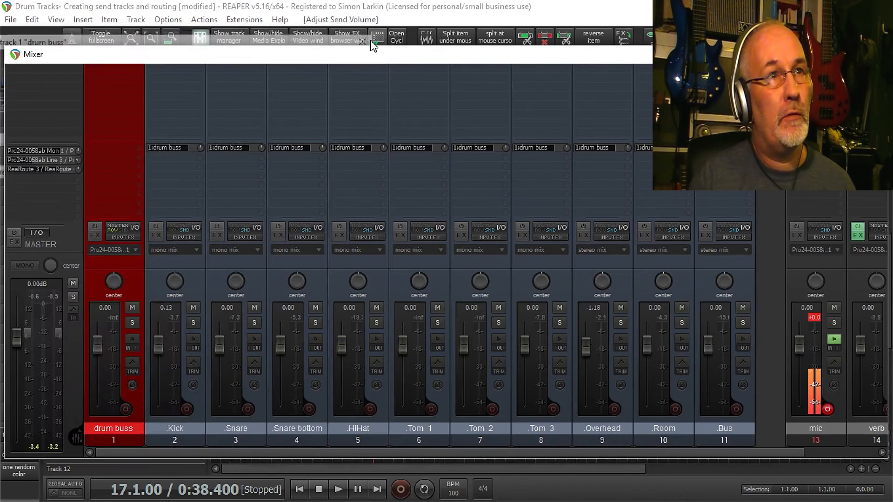
{"action": "left_click", "coordinate": [135, 227]}
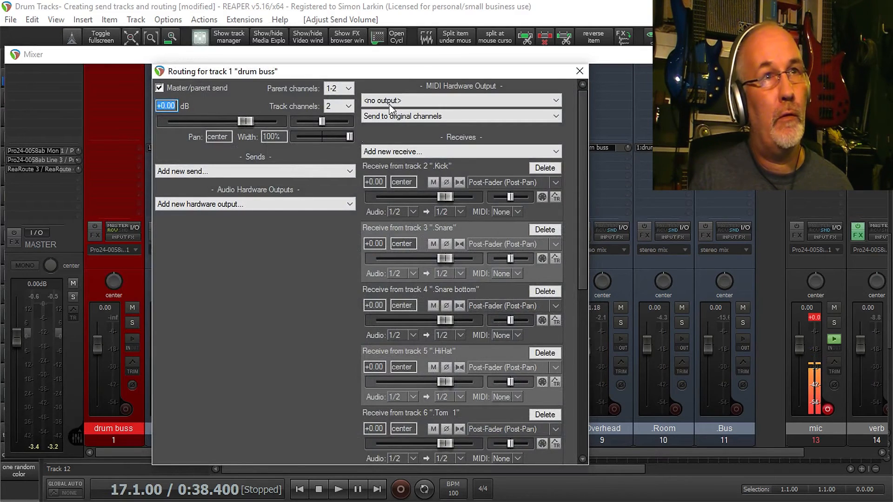
{"action": "left_click", "coordinate": [580, 70]}
{"action": "key", "text": "space"}
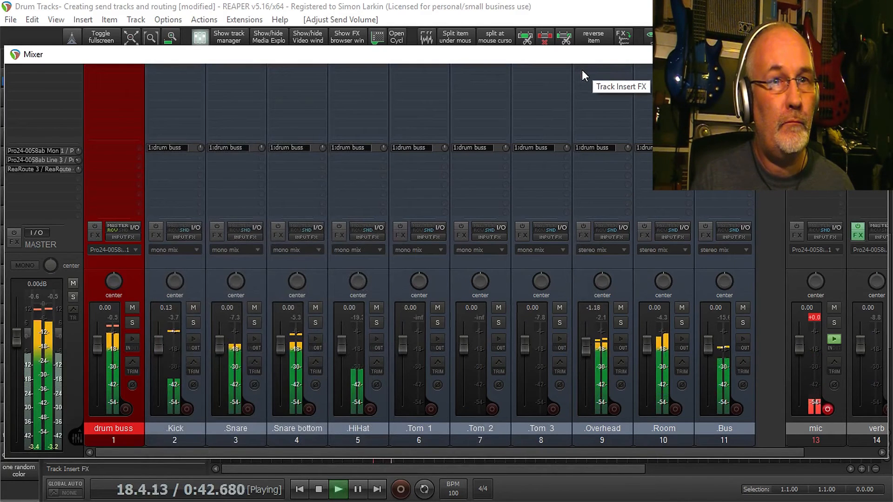
{"action": "key", "text": "space"}
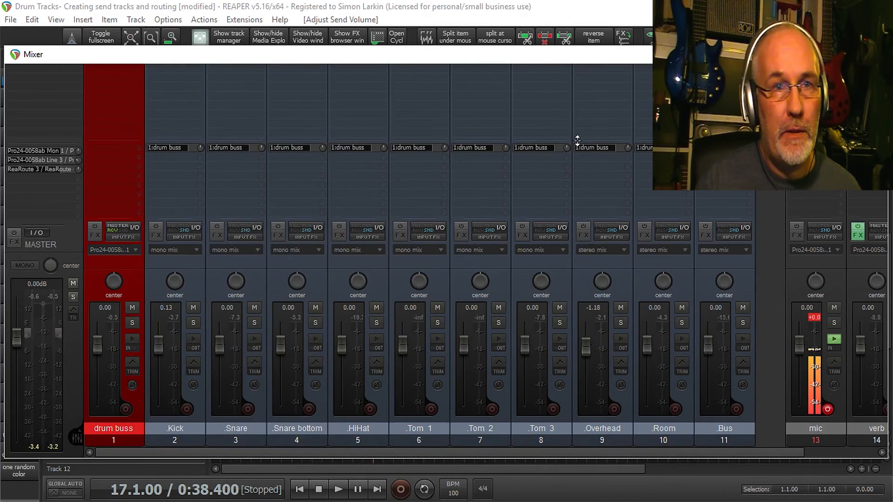
- Select the drum buss and review the mixer channels from there through the verb and delay tracks
{"action": "left_click", "coordinate": [113, 396]}
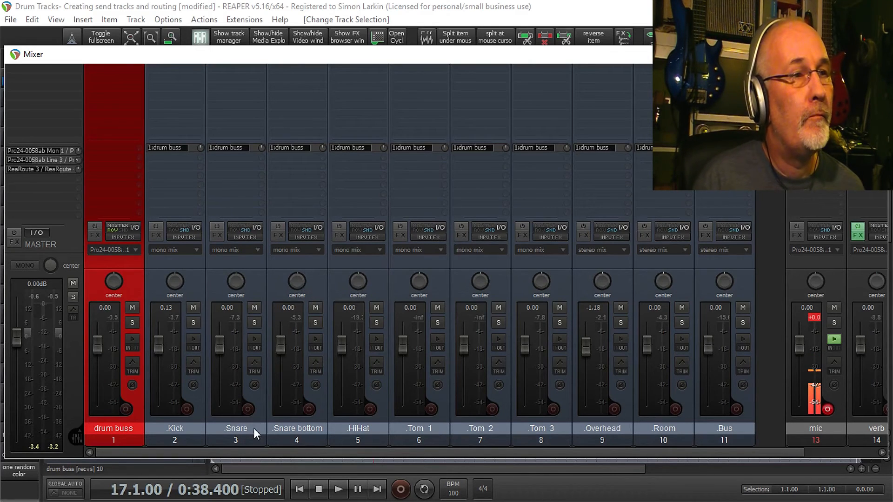
{"action": "left_click_drag", "start_coordinate": [286, 452], "coordinate": [390, 457]}
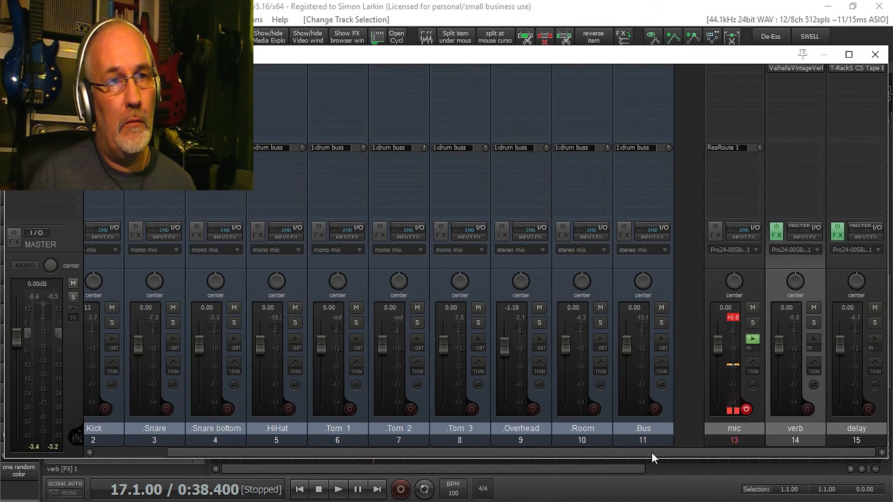
{"action": "left_click_drag", "start_coordinate": [652, 453], "coordinate": [772, 456]}
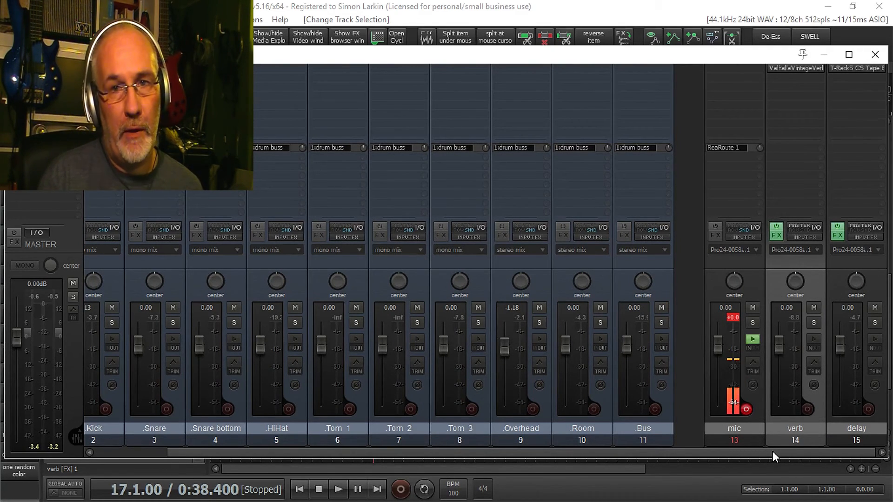
{"action": "scroll", "coordinate": [772, 451], "scroll_direction": "left", "scroll_amount": 2}
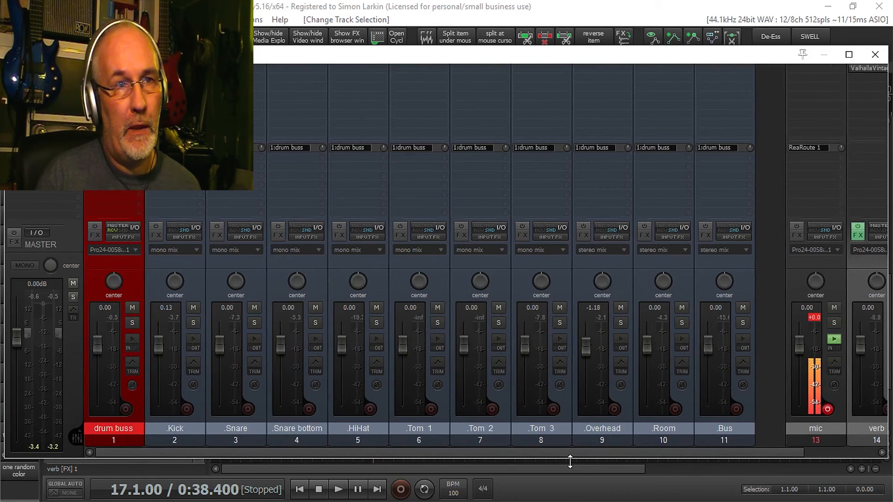
{"action": "left_click", "coordinate": [138, 401]}
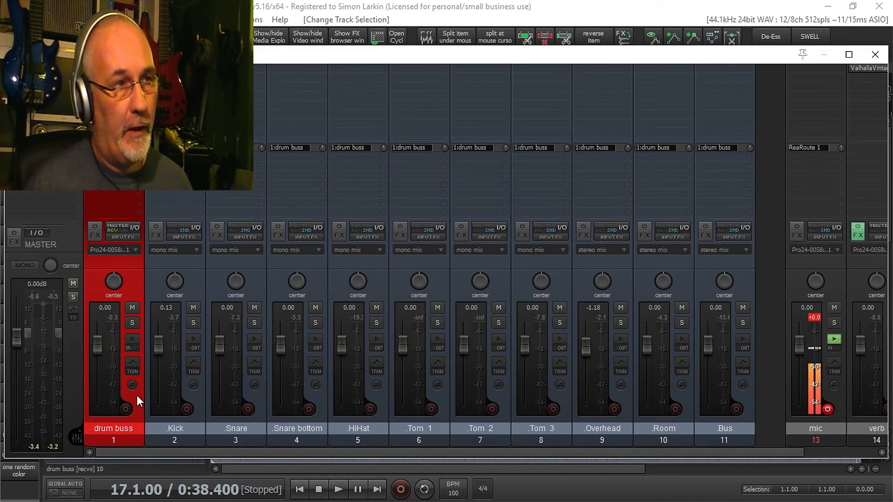
- Select the Overhead, Room and Bus channels and enable their master/parent sends in the Routing Matrix
{"action": "left_click_drag", "start_coordinate": [368, 451], "coordinate": [529, 448]}
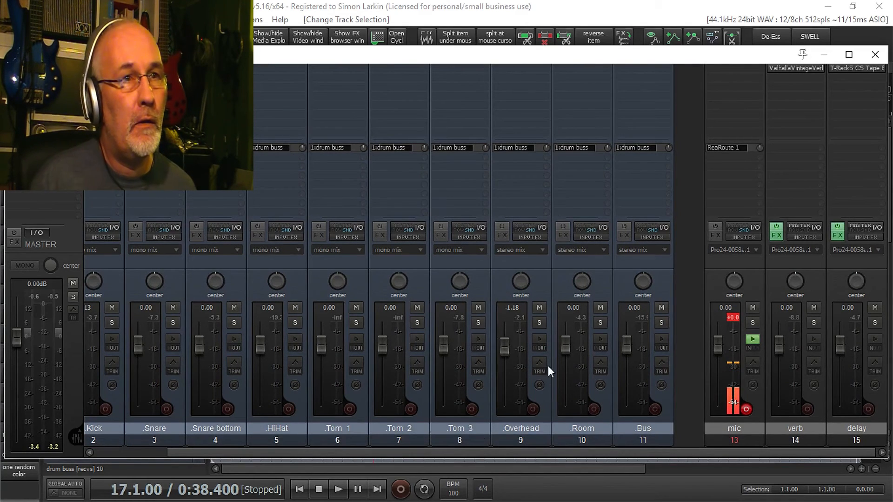
{"action": "left_click", "coordinate": [546, 404]}
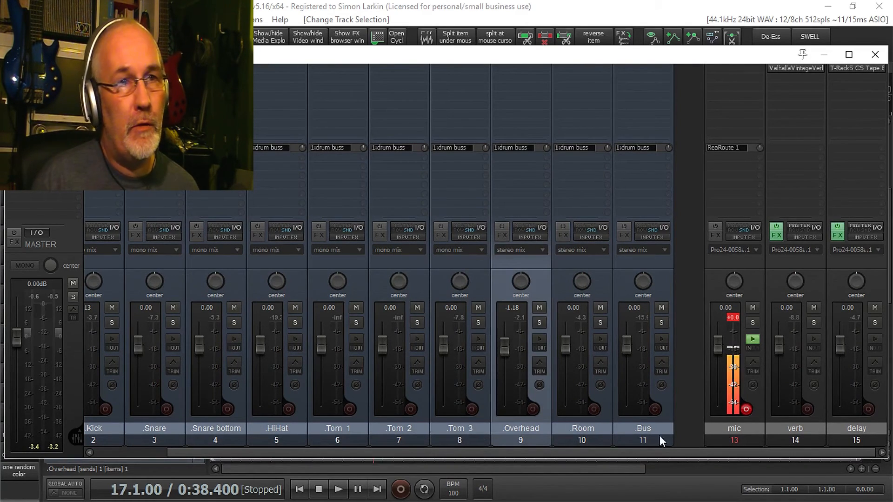
{"action": "left_click", "coordinate": [666, 401], "text": "shift"}
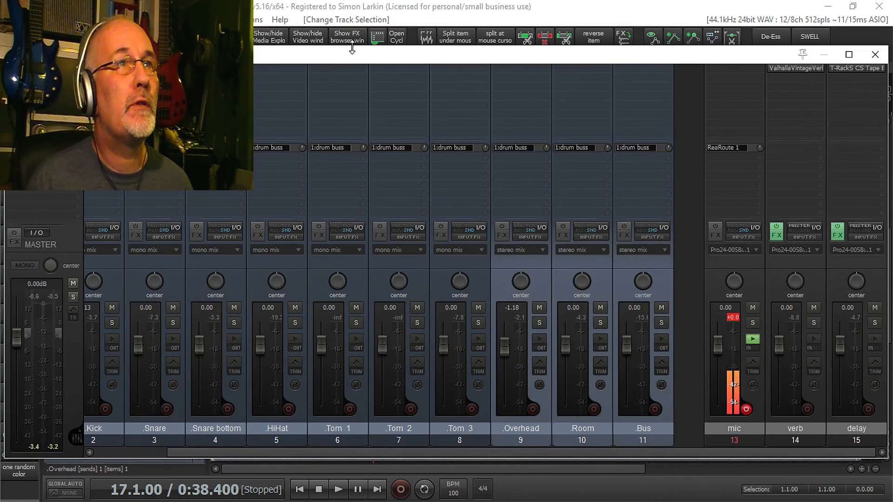
{"action": "left_click", "coordinate": [378, 40]}
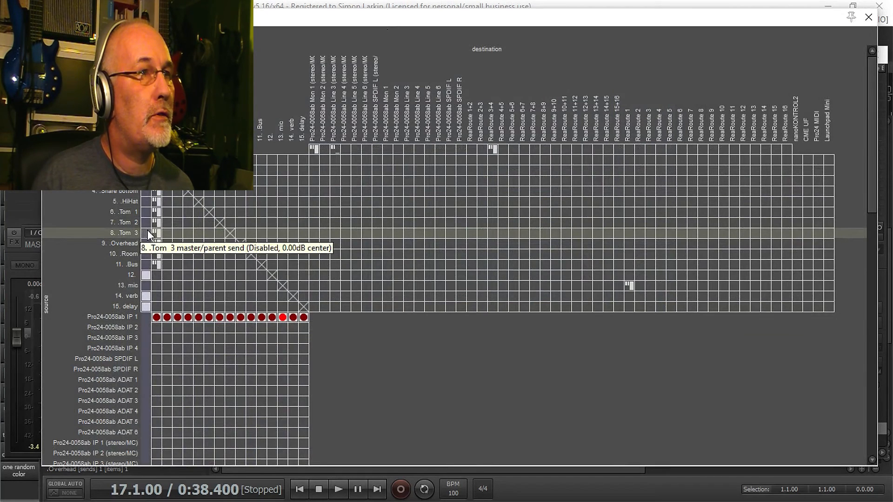
{"action": "left_click", "coordinate": [147, 263]}
{"action": "left_click", "coordinate": [147, 254]}
{"action": "left_click", "coordinate": [149, 244]}
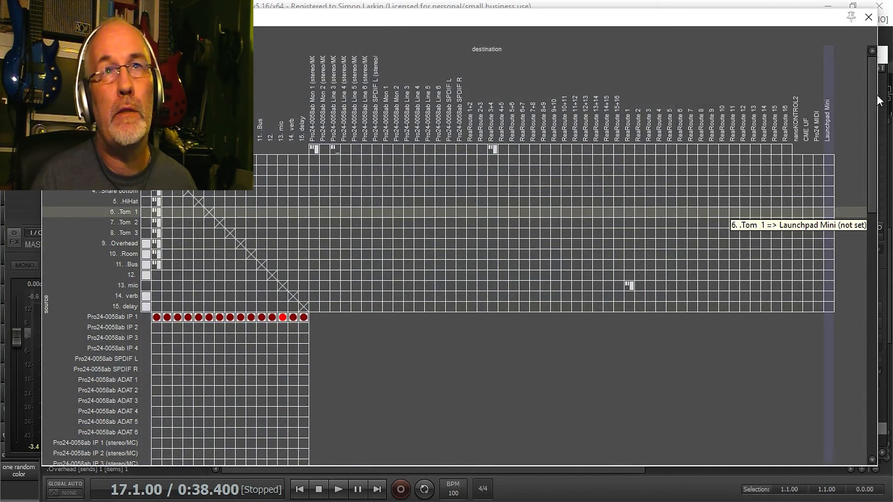
- Close the Routing Matrix to return to the mixer
{"action": "left_click", "coordinate": [868, 17]}
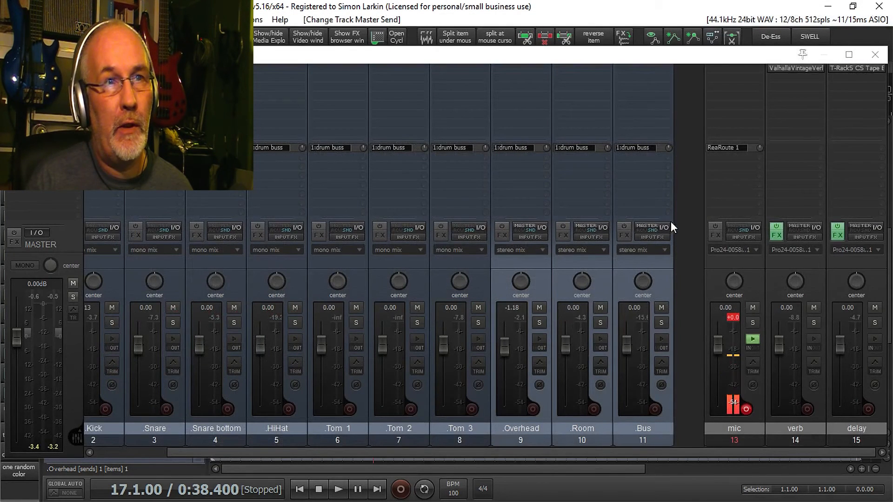
- Arm the selected Overhead, Room and Bus channels for recording, and disarm all three again
{"action": "left_click", "coordinate": [655, 409]}
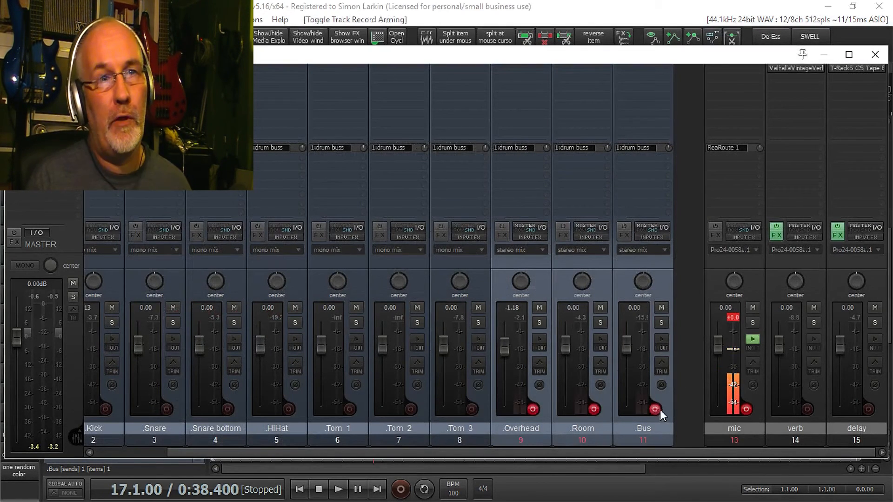
{"action": "left_click", "coordinate": [649, 409]}
{"action": "left_click", "coordinate": [656, 410]}
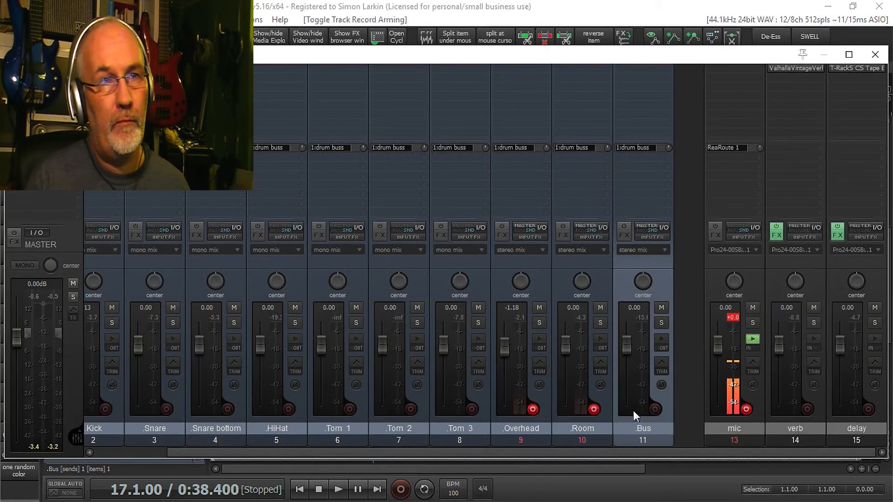
{"action": "left_click", "coordinate": [595, 409]}
{"action": "left_click", "coordinate": [534, 410]}
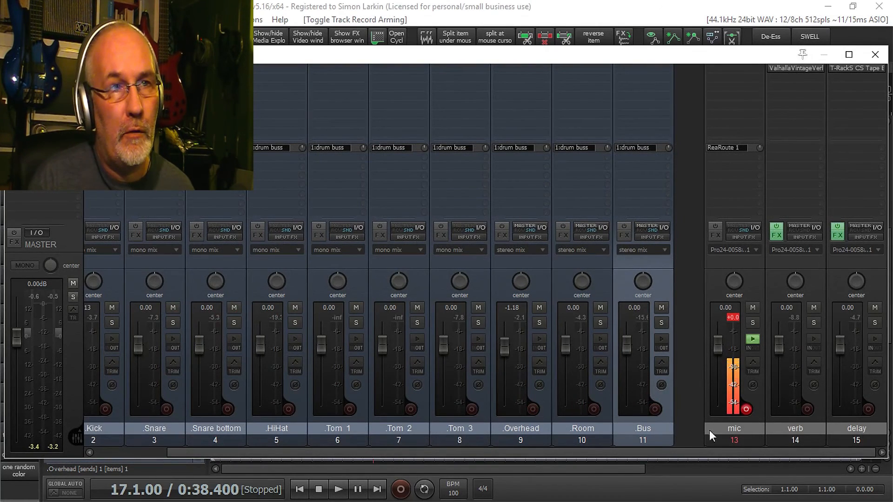
- Select the Overhead, Room and Bus channels, add sends from all three to the verb track, and close the send controls
{"action": "left_click", "coordinate": [543, 407], "text": "shift"}
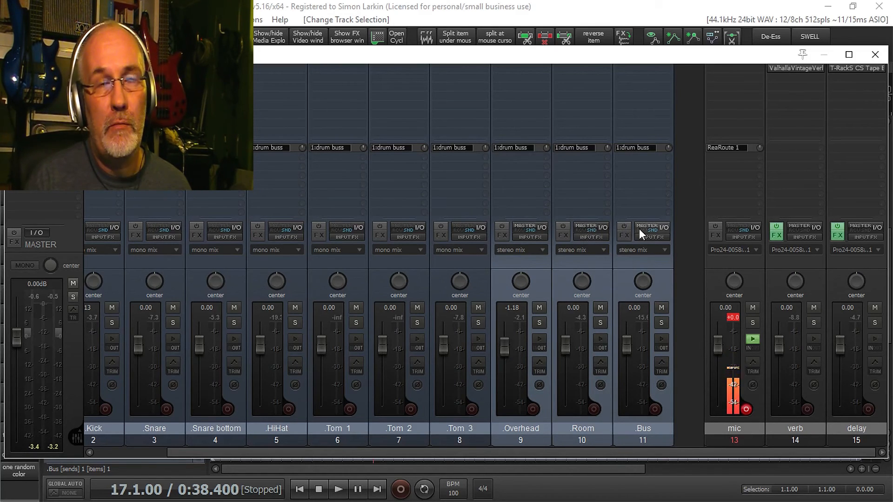
{"action": "mouse_move", "coordinate": [639, 228]}
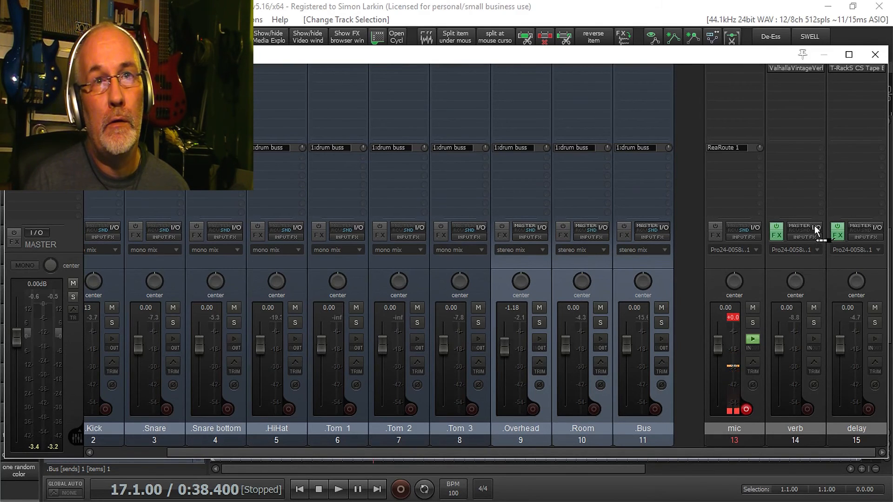
{"action": "left_click_drag", "start_coordinate": [815, 229], "coordinate": [816, 231]}
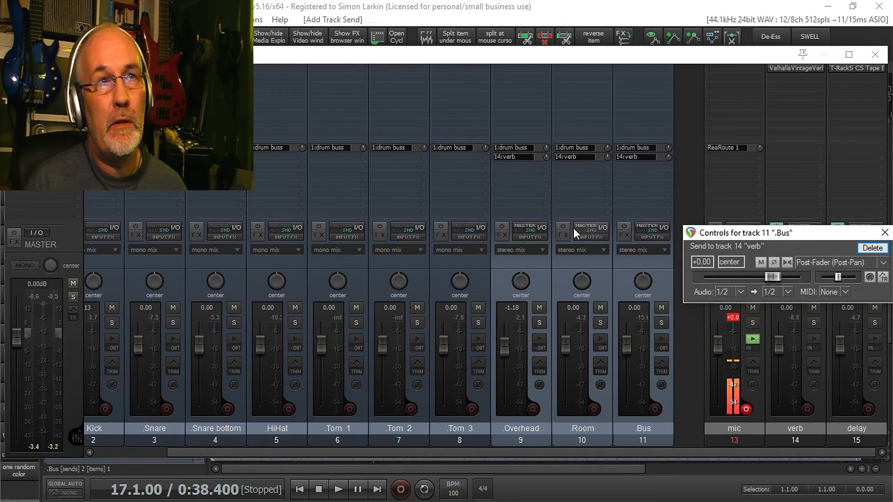
{"action": "mouse_move", "coordinate": [515, 228]}
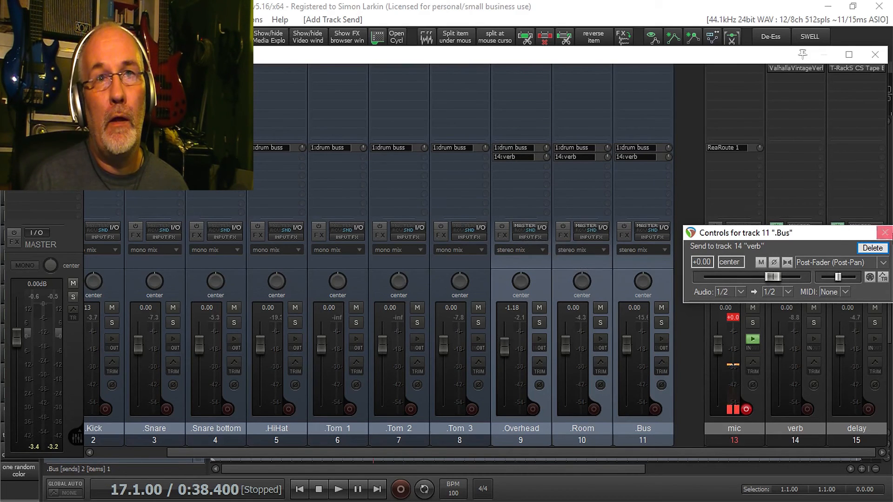
{"action": "left_click", "coordinate": [885, 232]}
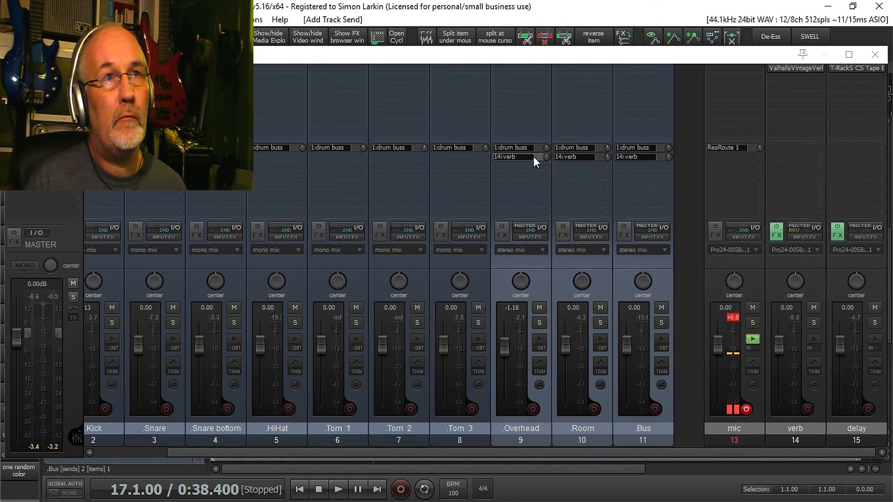
- Try adjusting Overhead's verb send in the mixer and its routing settings, reset it to +0.00 dB, and close the settings
{"action": "mouse_move", "coordinate": [546, 158]}
{"action": "left_mouse_down"}
{"action": "mouse_move", "coordinate": [545, 173]}
{"action": "mouse_move", "coordinate": [545, 159]}
{"action": "left_mouse_up"}
{"action": "double_click", "coordinate": [546, 158]}
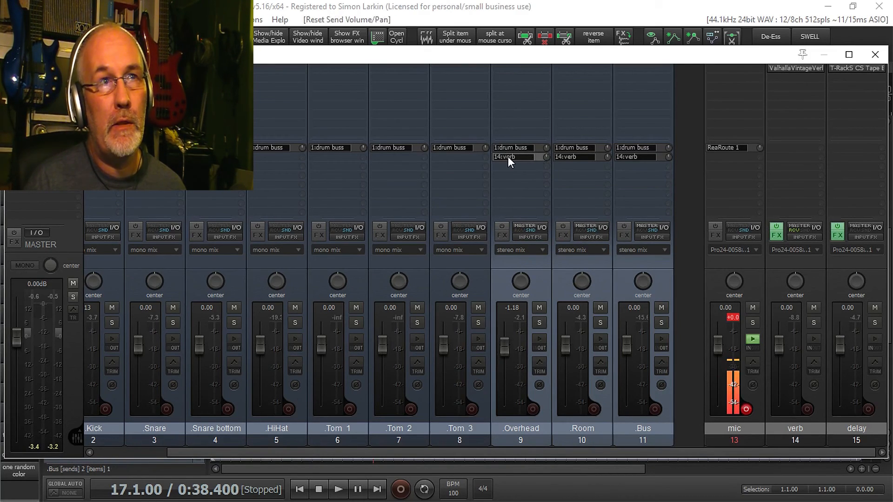
{"action": "left_click", "coordinate": [538, 226]}
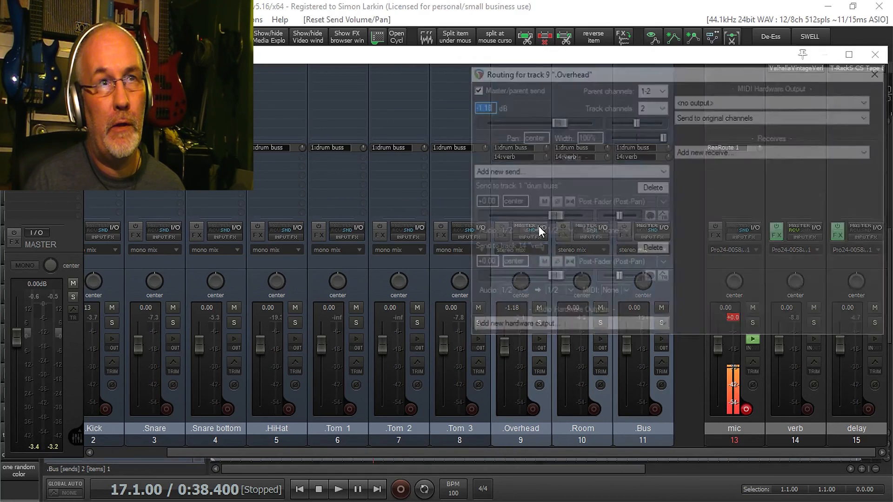
{"action": "left_click_drag", "start_coordinate": [556, 278], "coordinate": [491, 286]}
{"action": "left_click_drag", "start_coordinate": [551, 292], "coordinate": [551, 291]}
{"action": "double_click", "coordinate": [550, 283]}
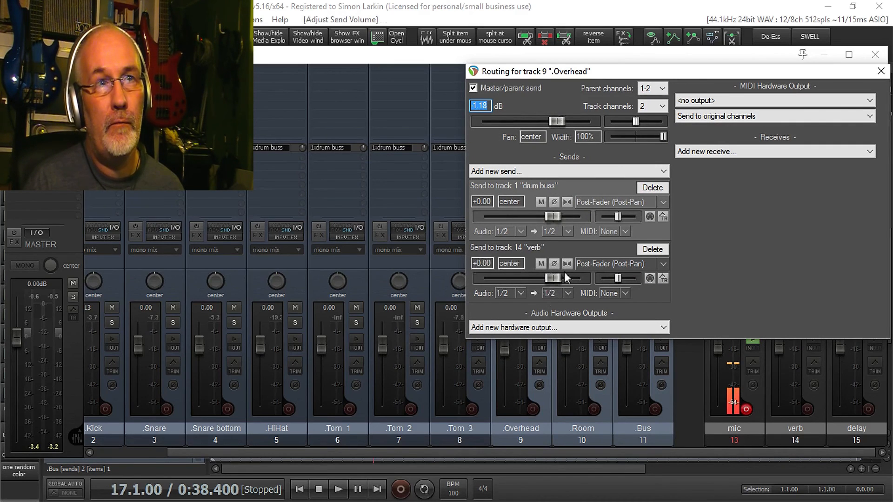
{"action": "left_click", "coordinate": [880, 73]}
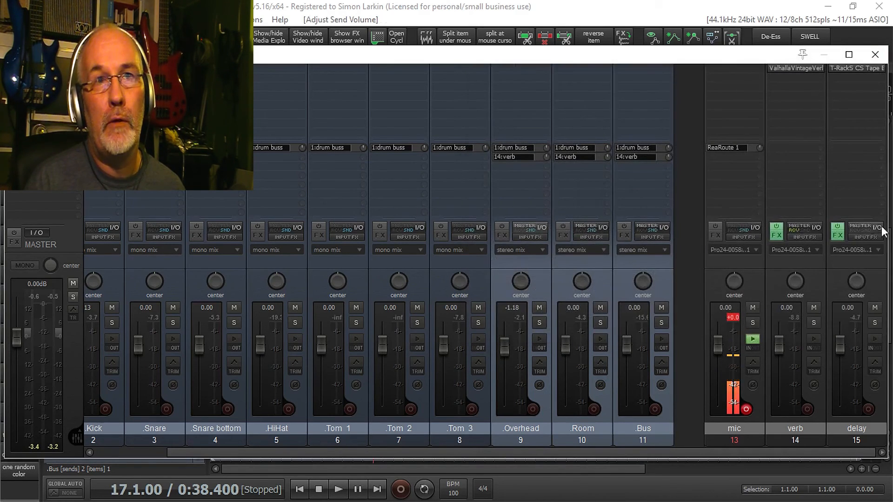
- In the verb track's routing, lower the Overhead receive, and set Room to about -16.07 dB and Bus to about -11.18 dB
{"action": "left_click", "coordinate": [814, 226]}
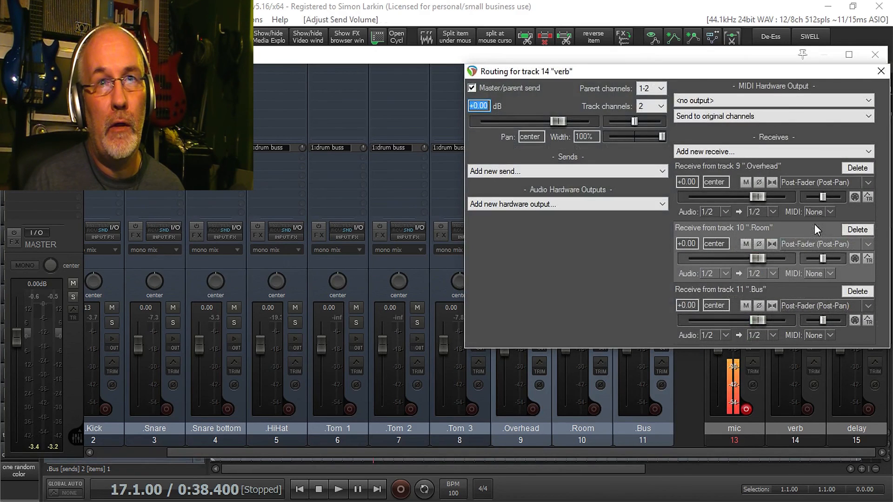
{"action": "left_click_drag", "start_coordinate": [735, 74], "coordinate": [476, 87]}
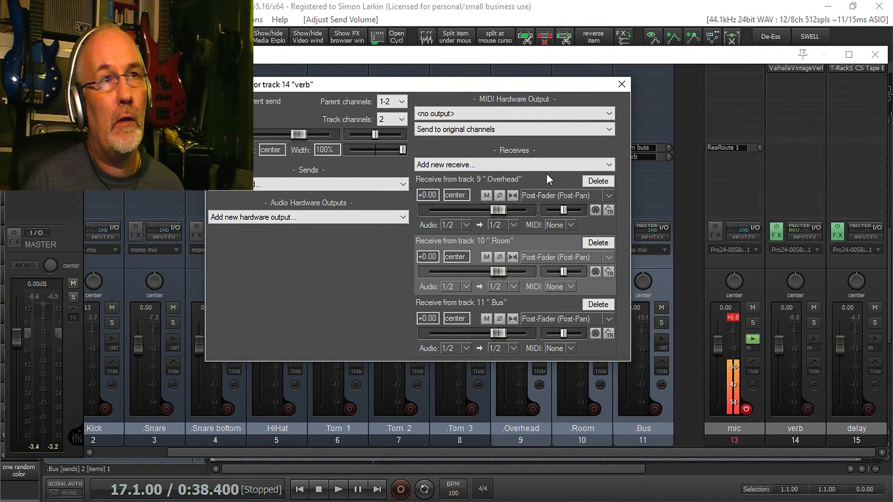
{"action": "left_click_drag", "start_coordinate": [498, 210], "coordinate": [467, 218]}
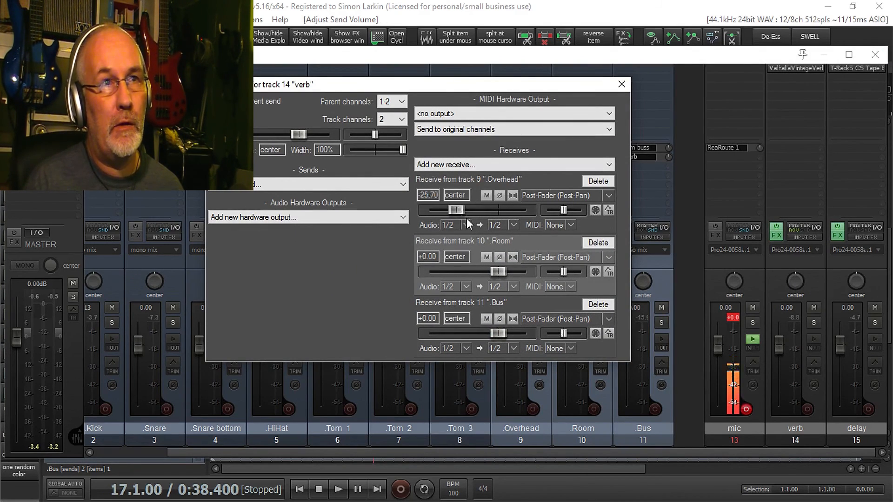
{"action": "left_click_drag", "start_coordinate": [499, 333], "coordinate": [483, 330]}
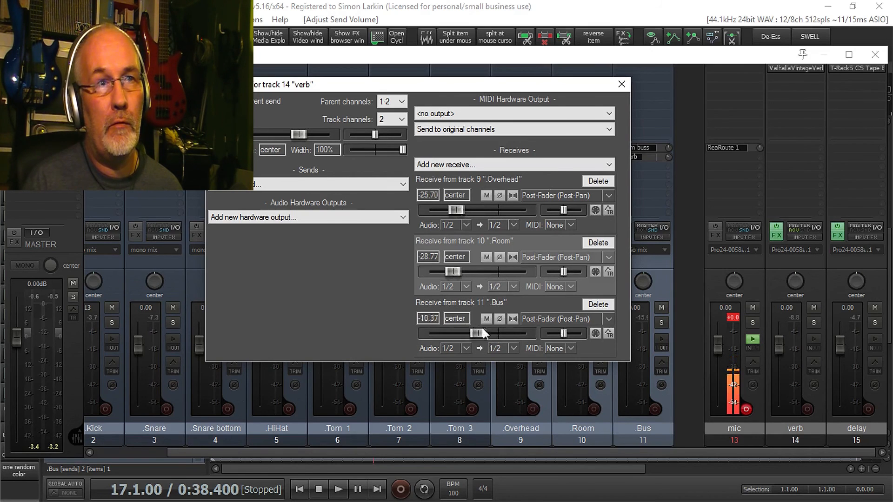
{"action": "left_click_drag", "start_coordinate": [449, 271], "coordinate": [464, 278]}
{"action": "left_click_drag", "start_coordinate": [456, 210], "coordinate": [462, 210]}
- Raise the verb track's Overhead receive, set its Room receive to about -5.48 dB, and close the routing settings
{"action": "left_click_drag", "start_coordinate": [546, 86], "coordinate": [353, 72]}
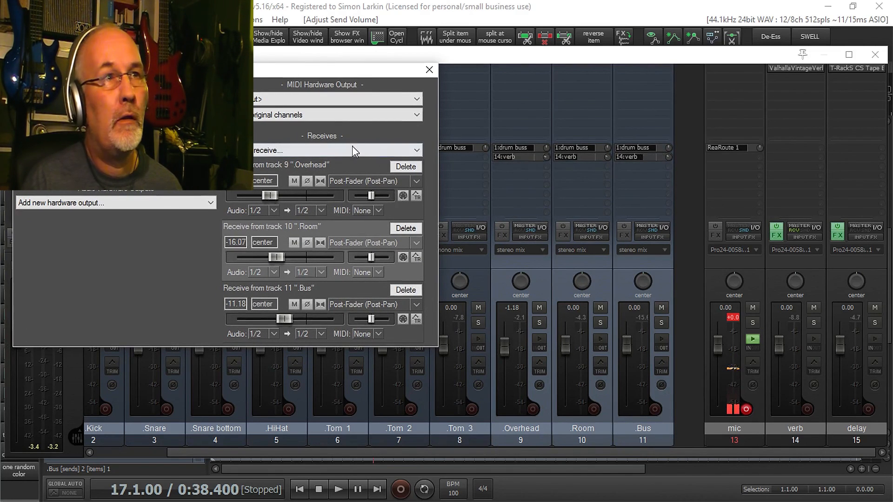
{"action": "mouse_move", "coordinate": [280, 196]}
{"action": "left_mouse_down"}
{"action": "mouse_move", "coordinate": [306, 201]}
{"action": "mouse_move", "coordinate": [249, 193]}
{"action": "mouse_move", "coordinate": [296, 204]}
{"action": "left_mouse_up"}
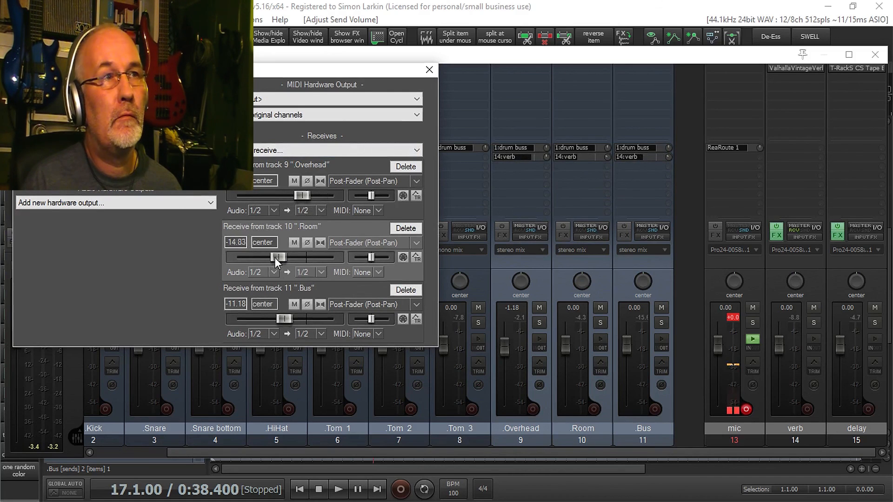
{"action": "mouse_move", "coordinate": [274, 258]}
{"action": "left_mouse_down"}
{"action": "mouse_move", "coordinate": [302, 260]}
{"action": "mouse_move", "coordinate": [290, 255]}
{"action": "left_mouse_up"}
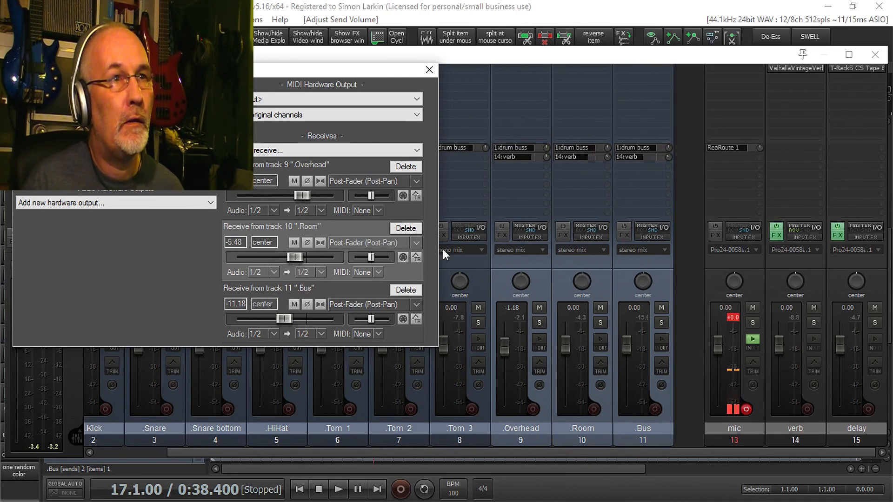
{"action": "left_click", "coordinate": [430, 69]}
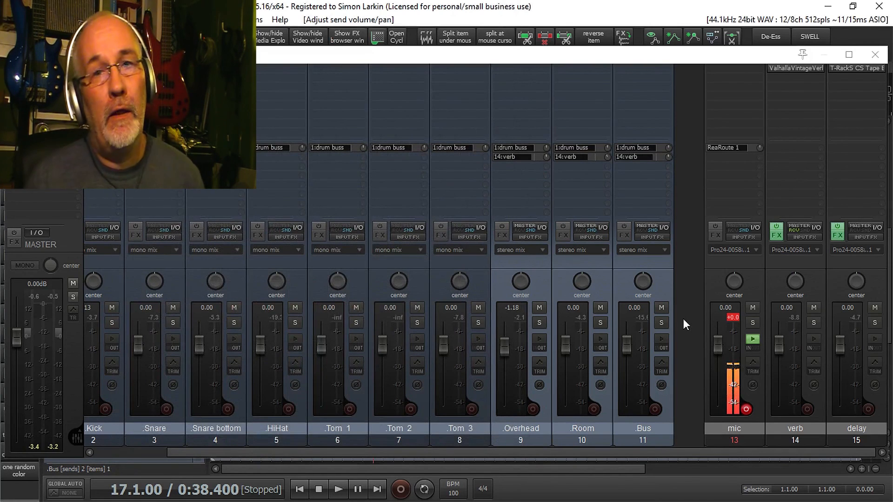